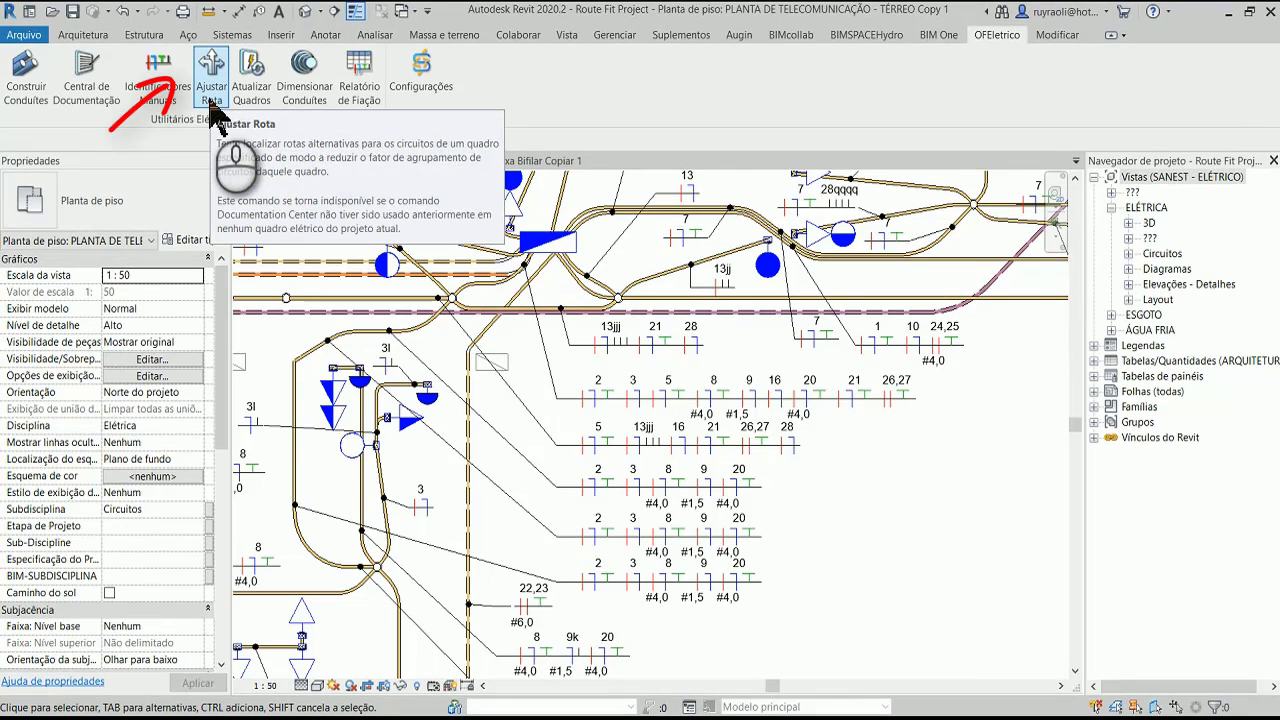
Step: Open the Ajustar Rota tool on the telecommunication floor plan and choose QDC-GERAL as the electrical panel
{"action": "left_click", "coordinate": [211, 98]}
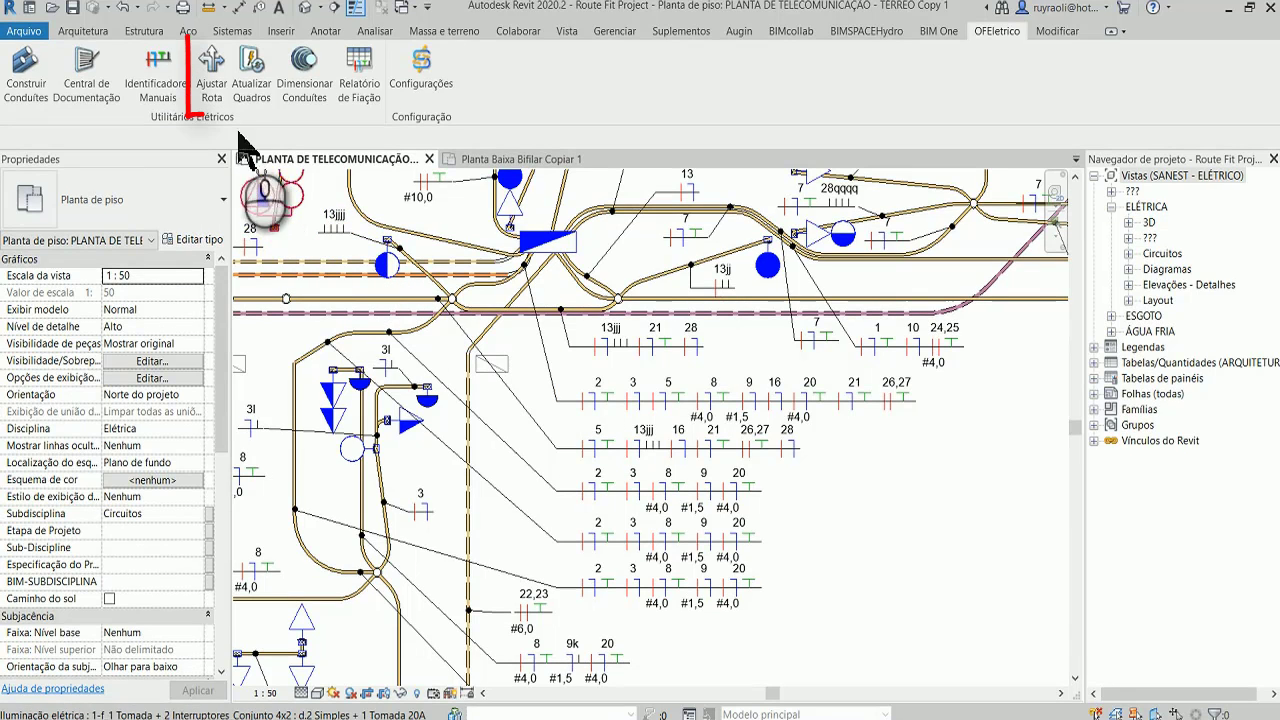
{"action": "left_click", "coordinate": [213, 90]}
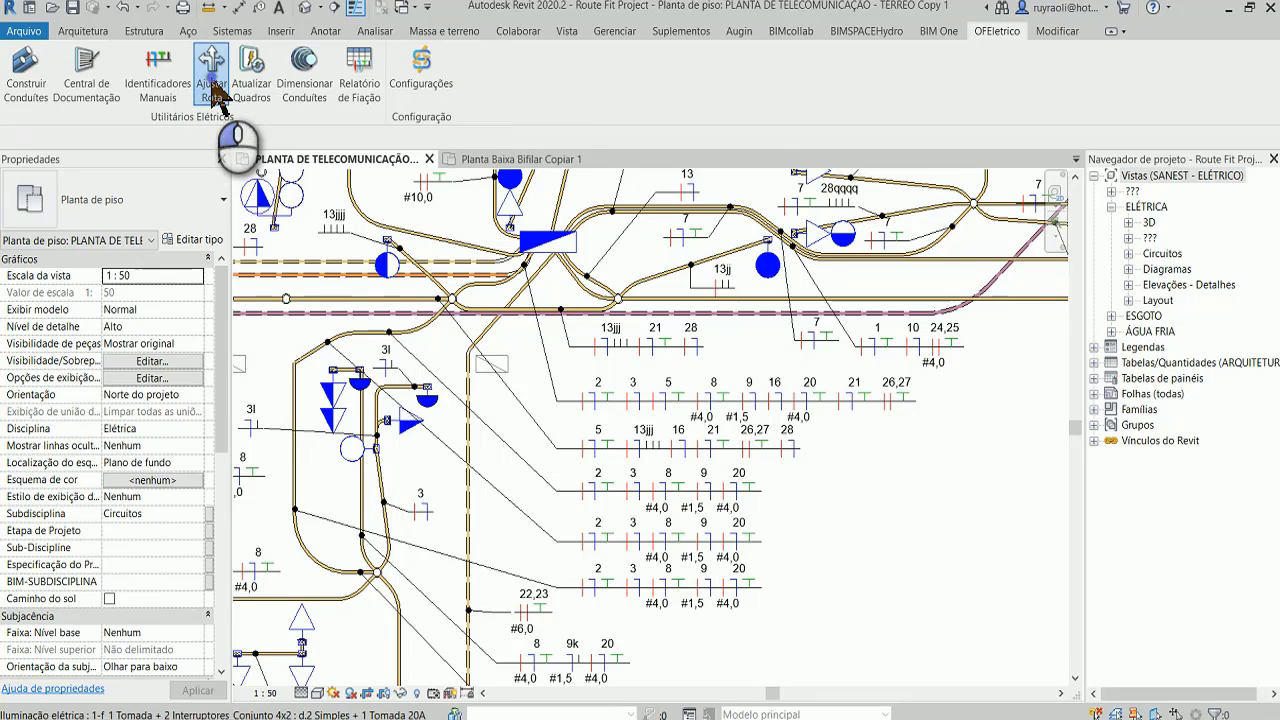
{"action": "left_click", "coordinate": [403, 288]}
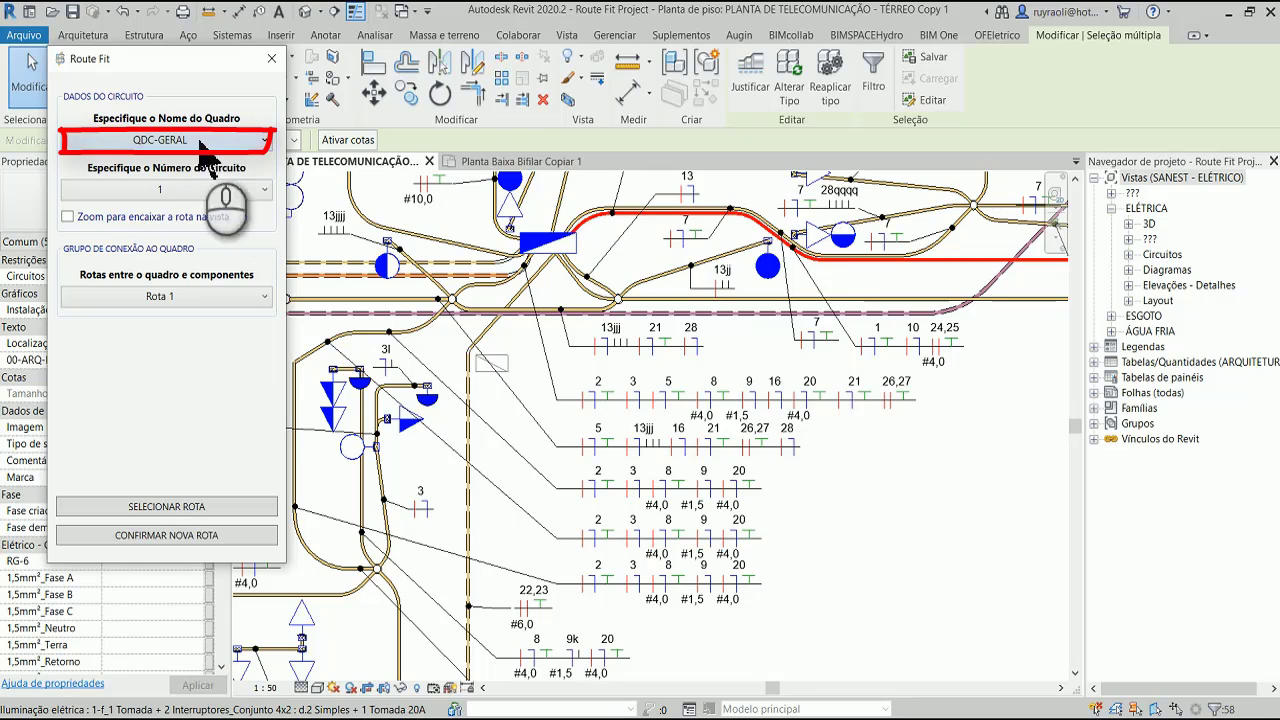
{"action": "left_click", "coordinate": [265, 140]}
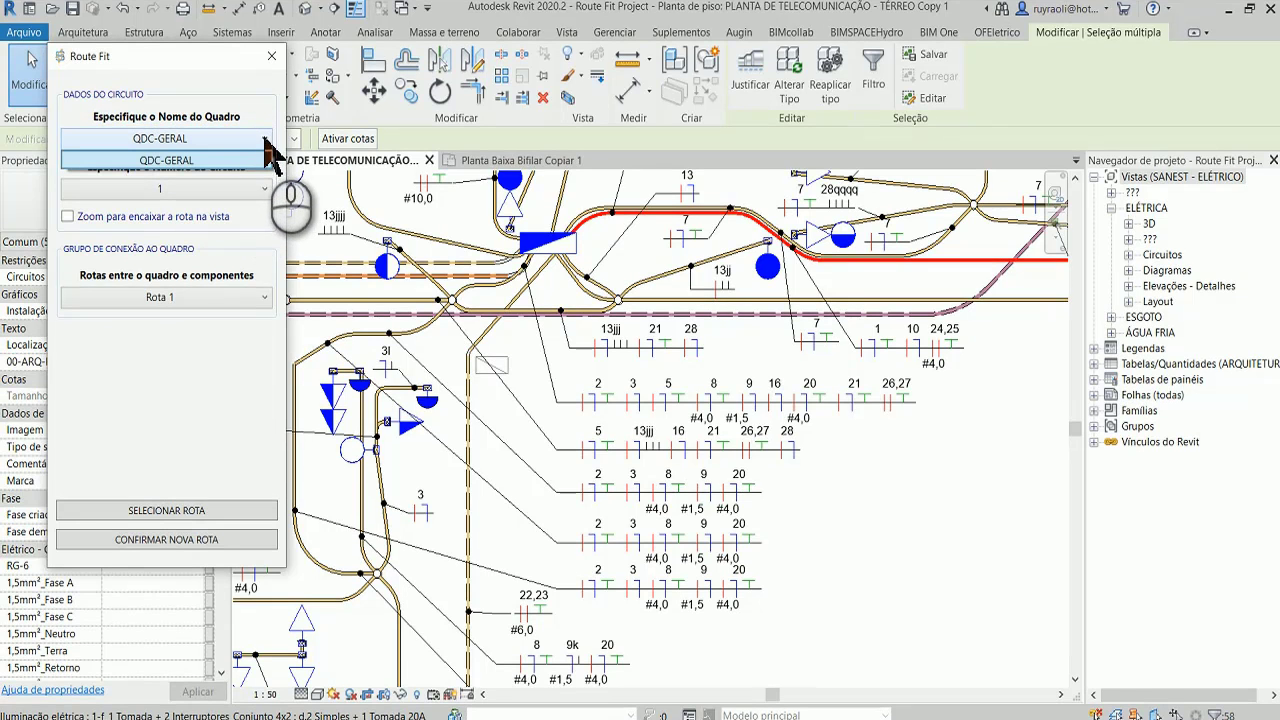
{"action": "left_click", "coordinate": [215, 160]}
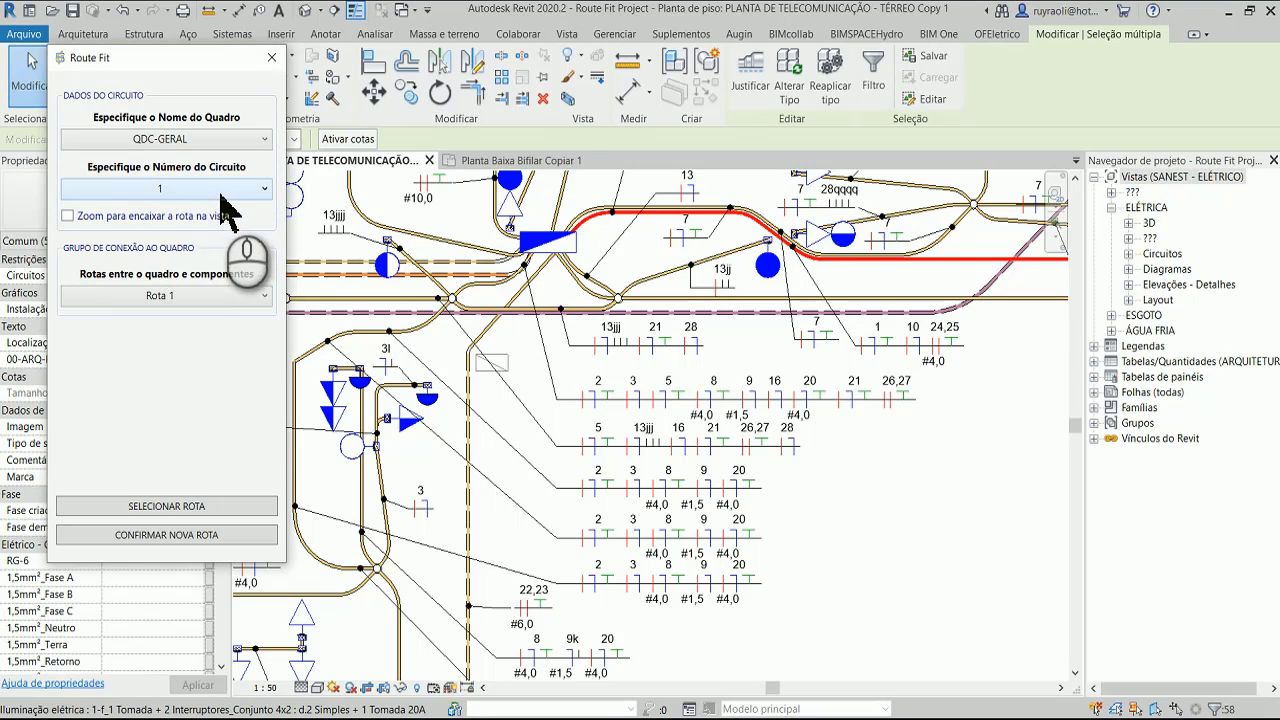
Step: Check the conductor identifiers around the QDC-GERAL panel and choose circuit 20 for rerouting
{"action": "left_click", "coordinate": [890, 490]}
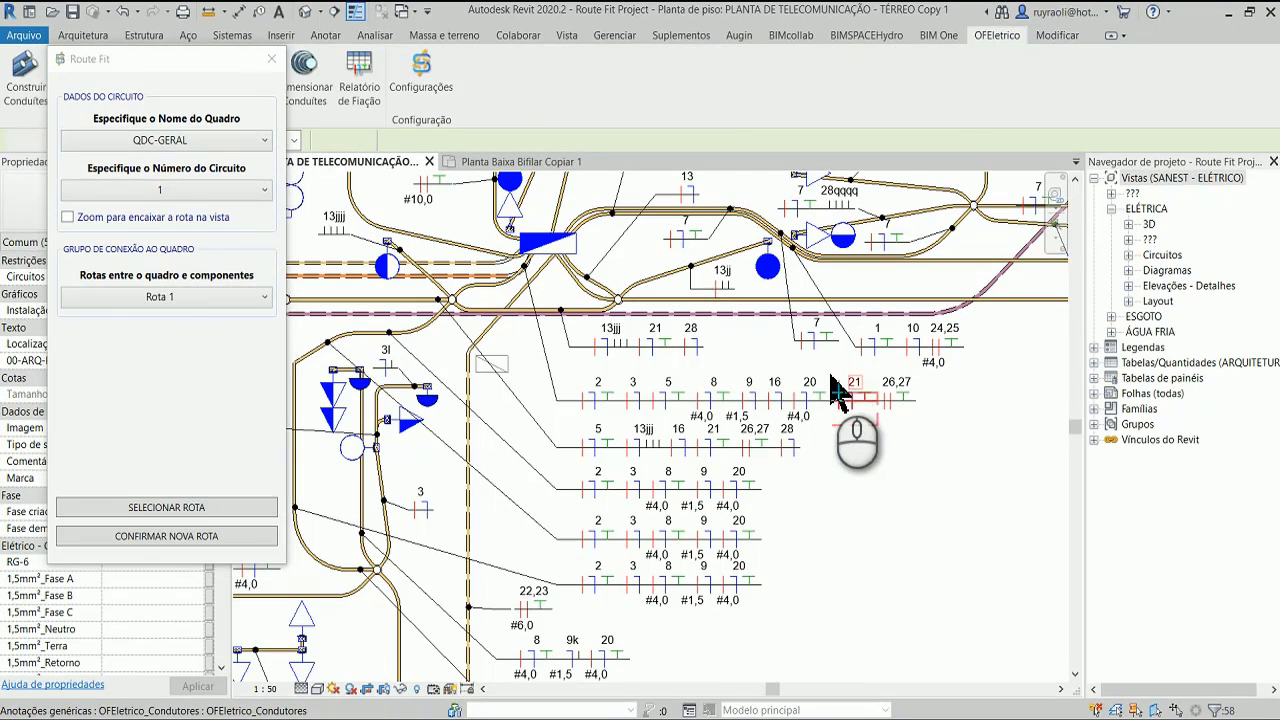
{"action": "scroll", "coordinate": [838, 392], "scroll_direction": "up", "scroll_amount": 2}
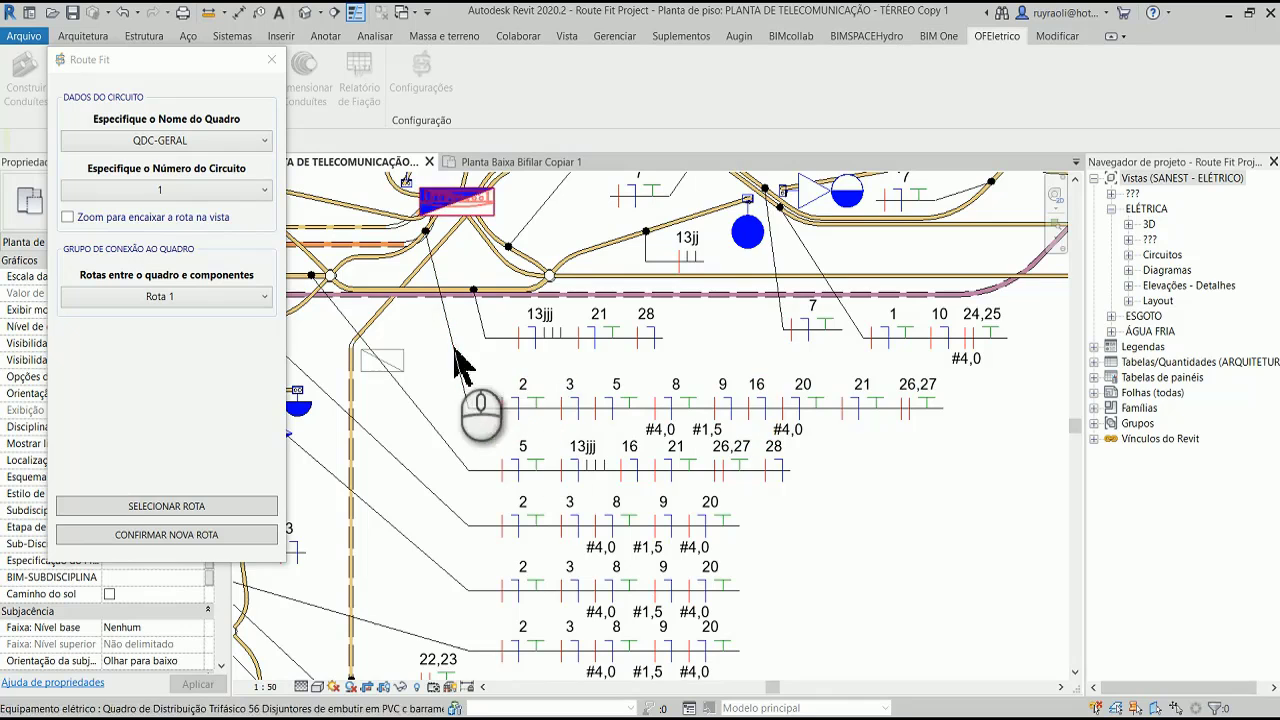
{"action": "scroll", "coordinate": [960, 510], "scroll_direction": "down", "scroll_amount": 3}
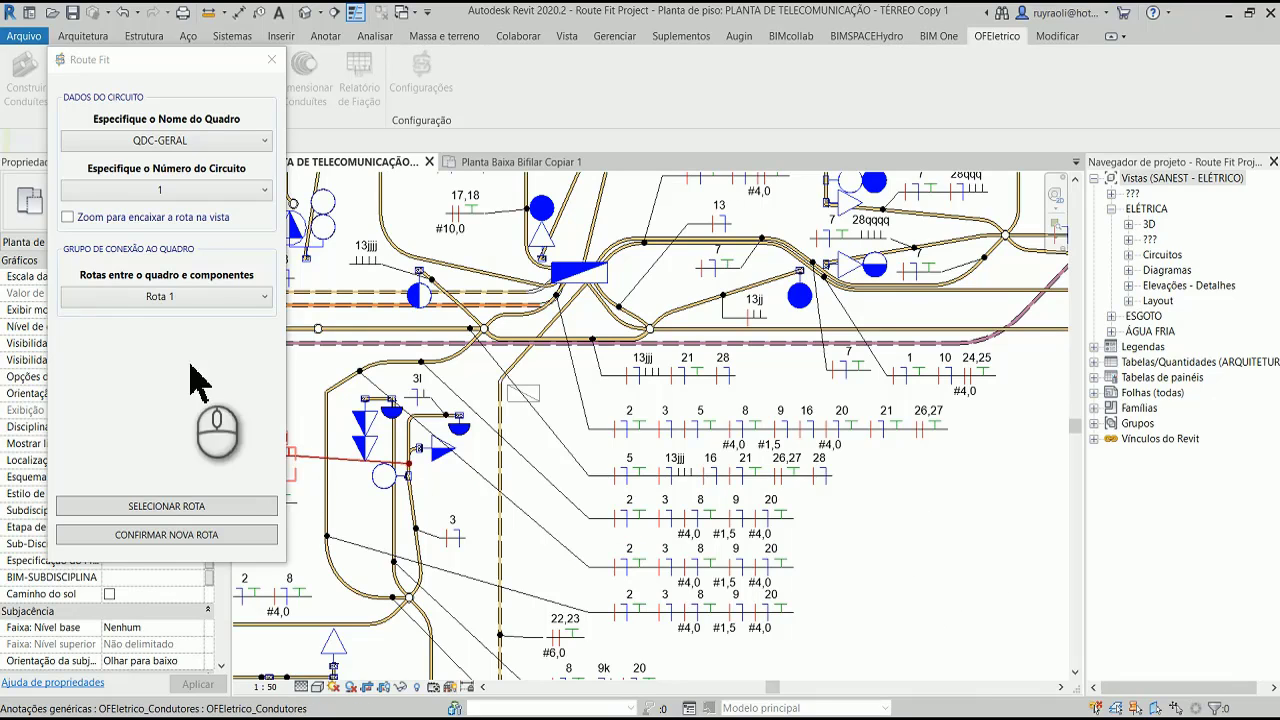
{"action": "left_click", "coordinate": [190, 191]}
{"action": "scroll", "coordinate": [190, 290], "scroll_direction": "down", "scroll_amount": 4}
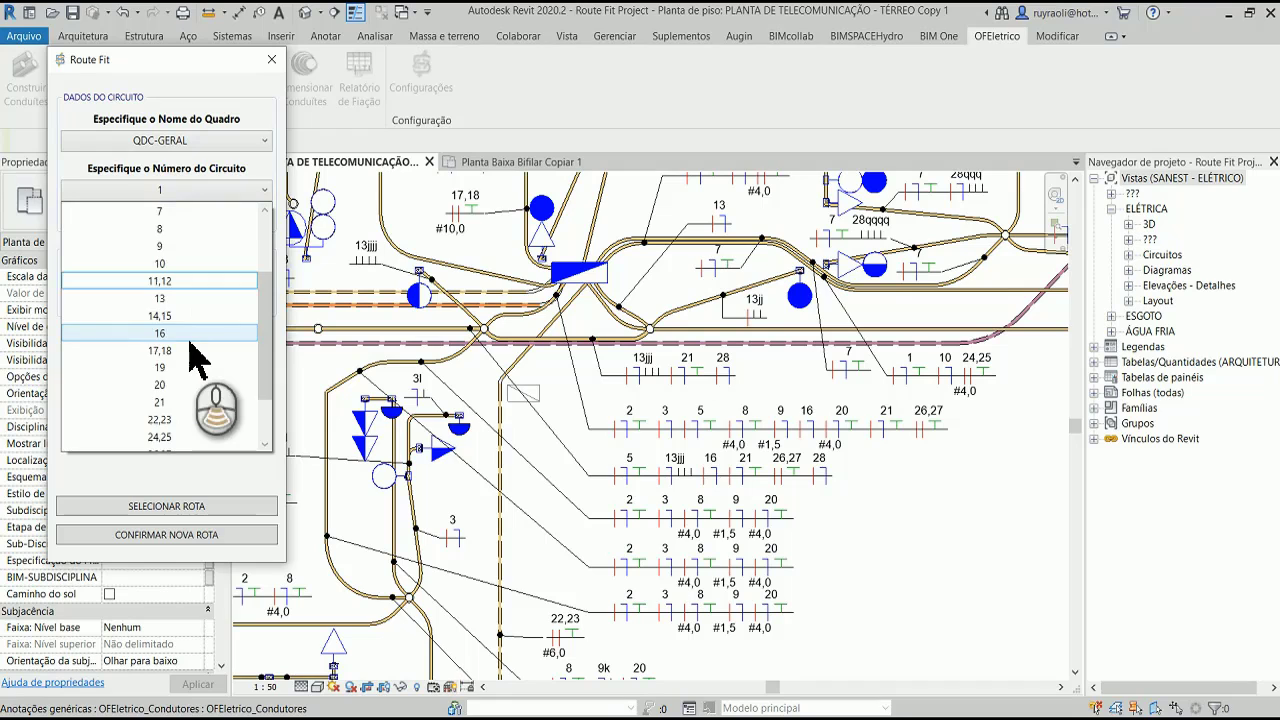
{"action": "left_click", "coordinate": [178, 318]}
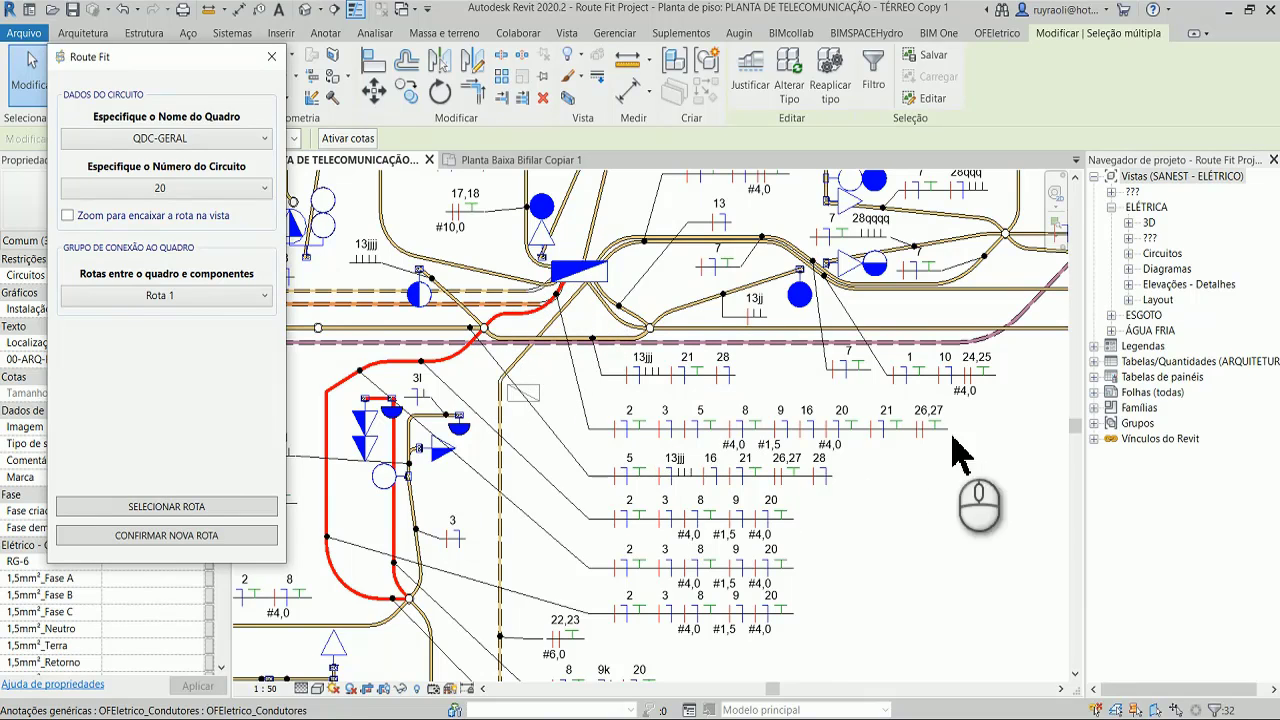
Step: Choose Rota 2 for circuit 20, confirm it as the new route and check the conductor identifiers along it
{"action": "left_click", "coordinate": [166, 294]}
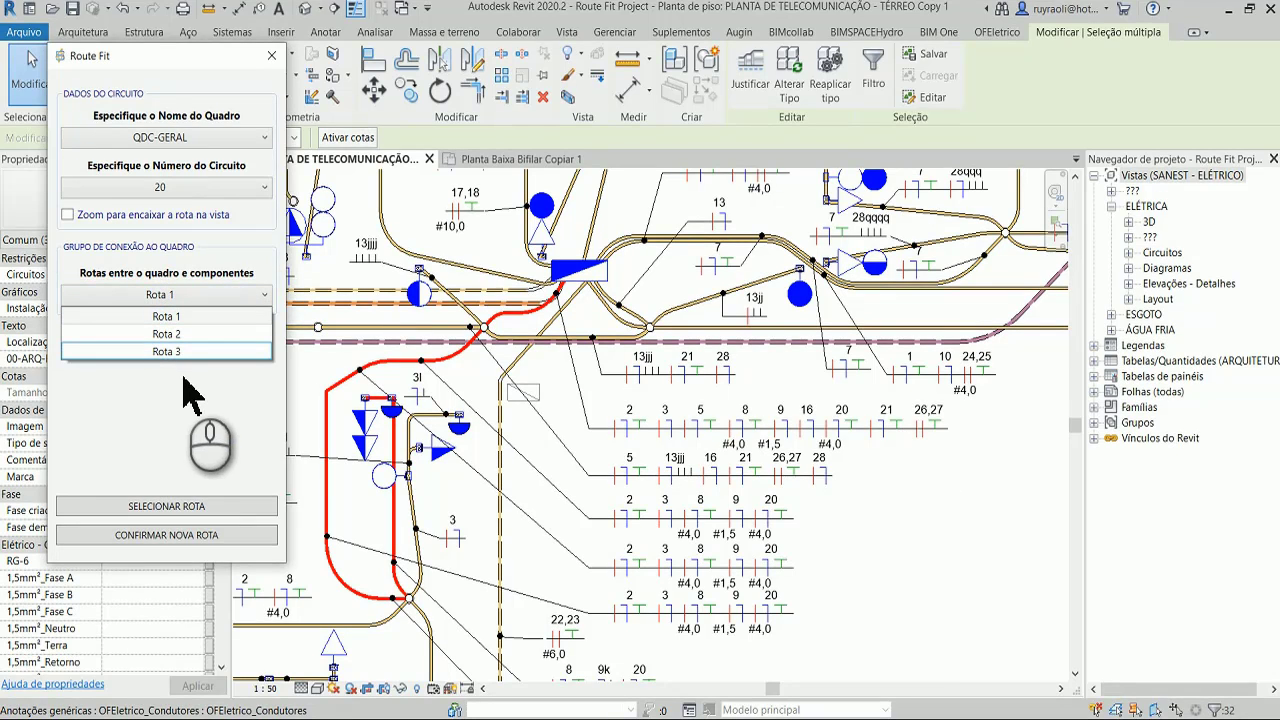
{"action": "left_click", "coordinate": [178, 335]}
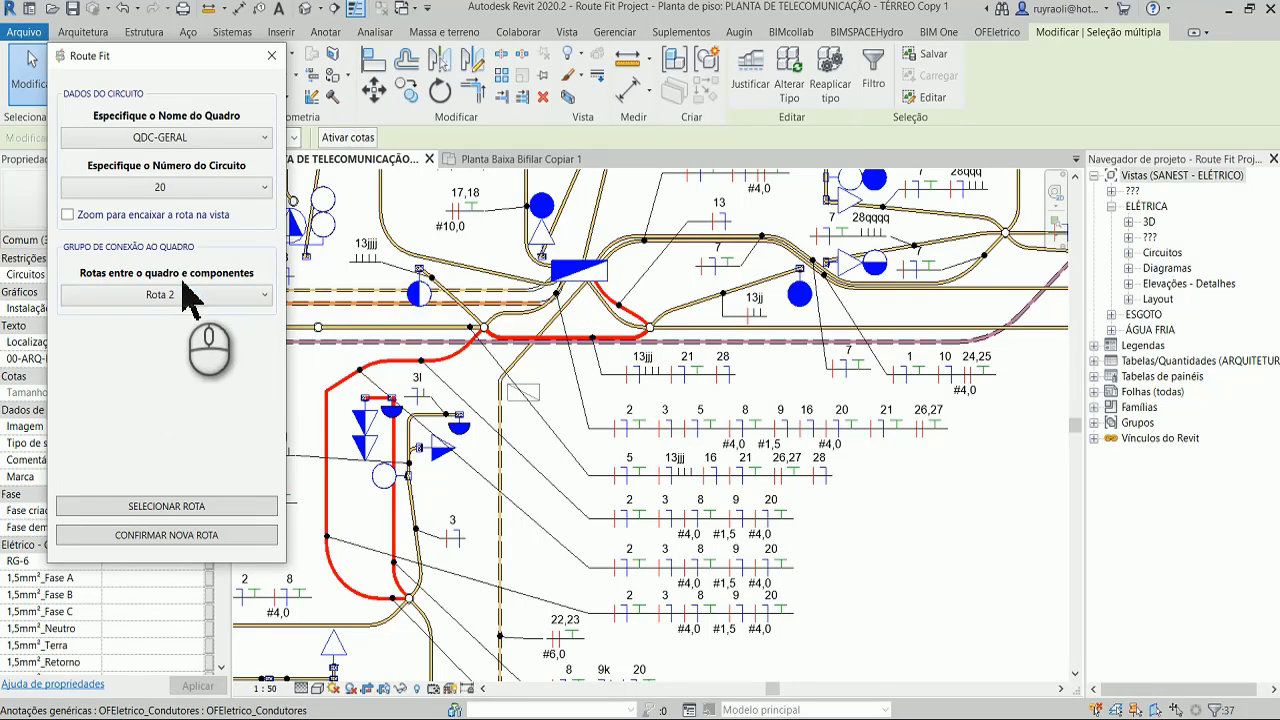
{"action": "left_click", "coordinate": [178, 540]}
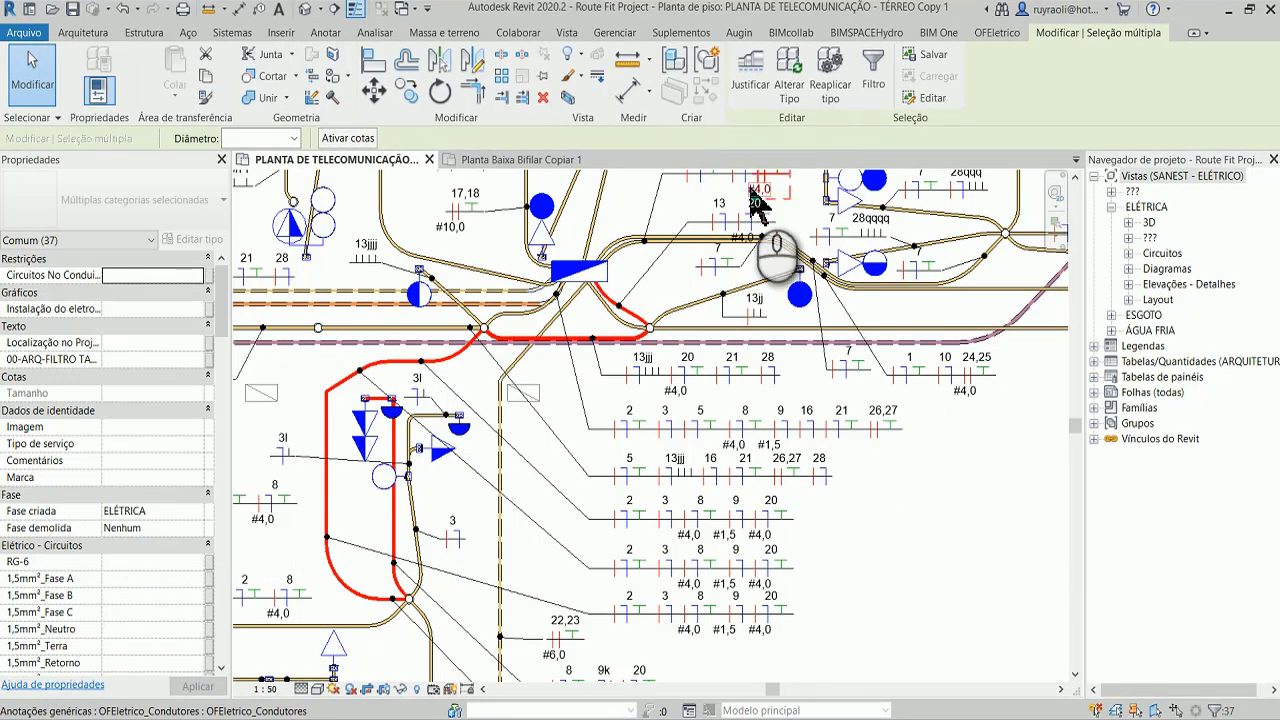
{"action": "scroll", "coordinate": [757, 206], "scroll_direction": "up", "scroll_amount": 1}
{"action": "scroll", "coordinate": [757, 206], "scroll_direction": "up", "scroll_amount": 3}
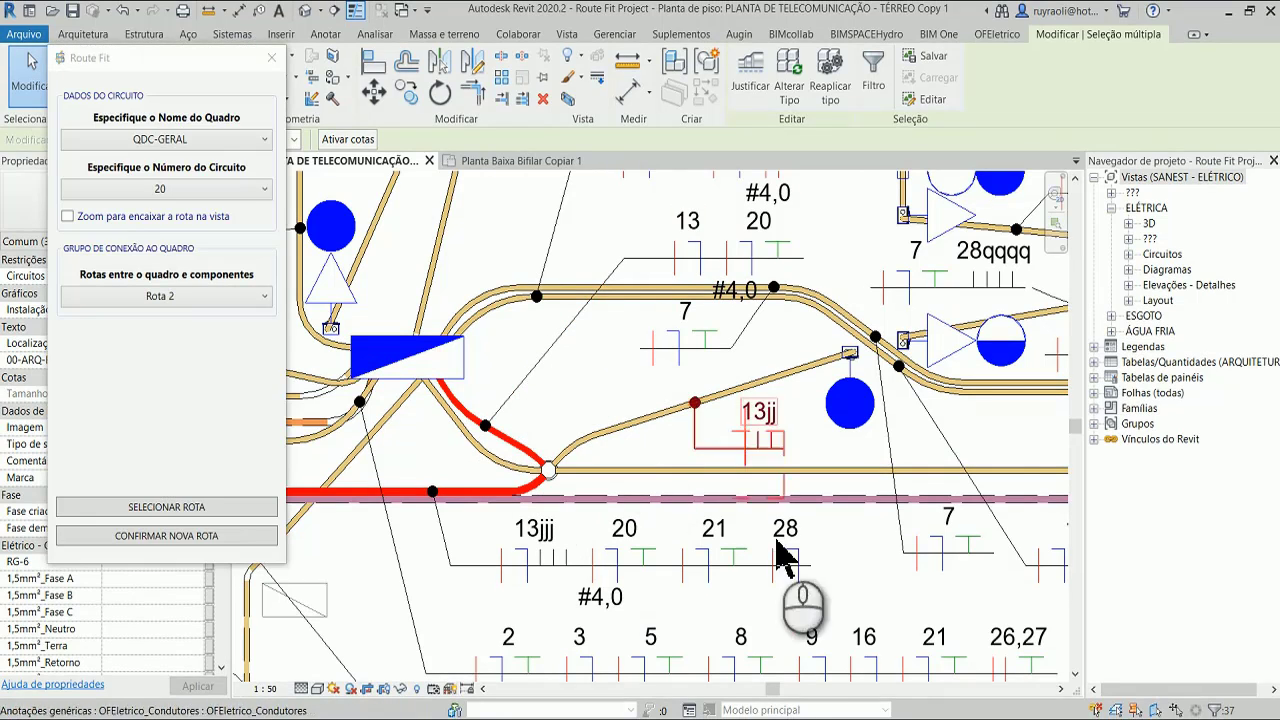
{"action": "scroll", "coordinate": [605, 258], "scroll_direction": "down", "scroll_amount": 2}
{"action": "scroll", "coordinate": [893, 565], "scroll_direction": "down", "scroll_amount": 1}
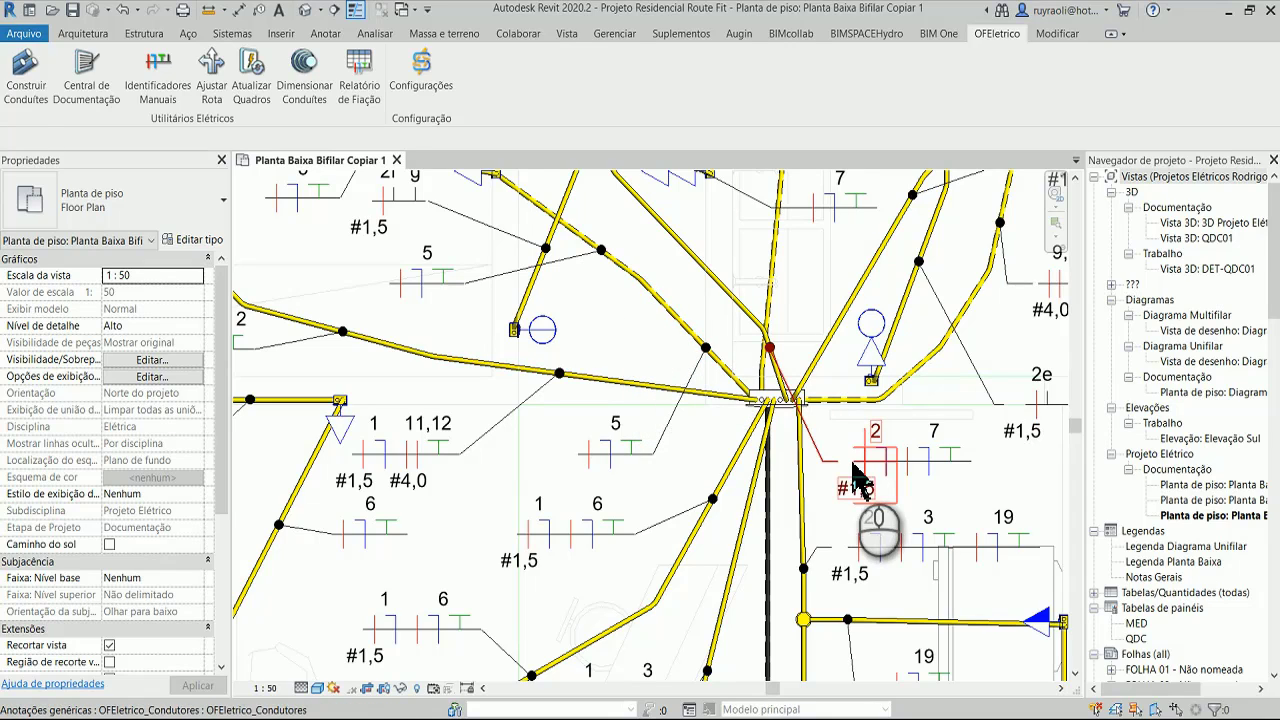
Step: Open Route Fit in the residential project and preview the Grupo 3 and Grupo 1 routes of circuit 1 on panel QDC
{"action": "left_click", "coordinate": [785, 488]}
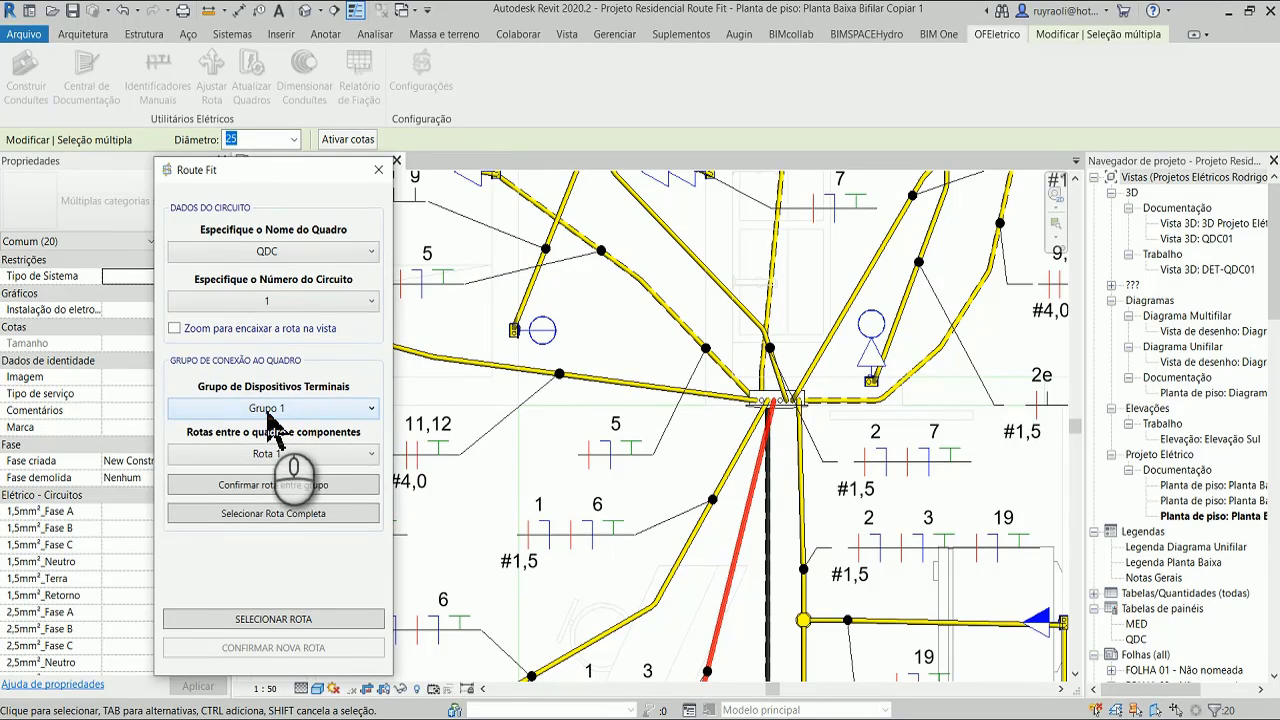
{"action": "left_click", "coordinate": [272, 412]}
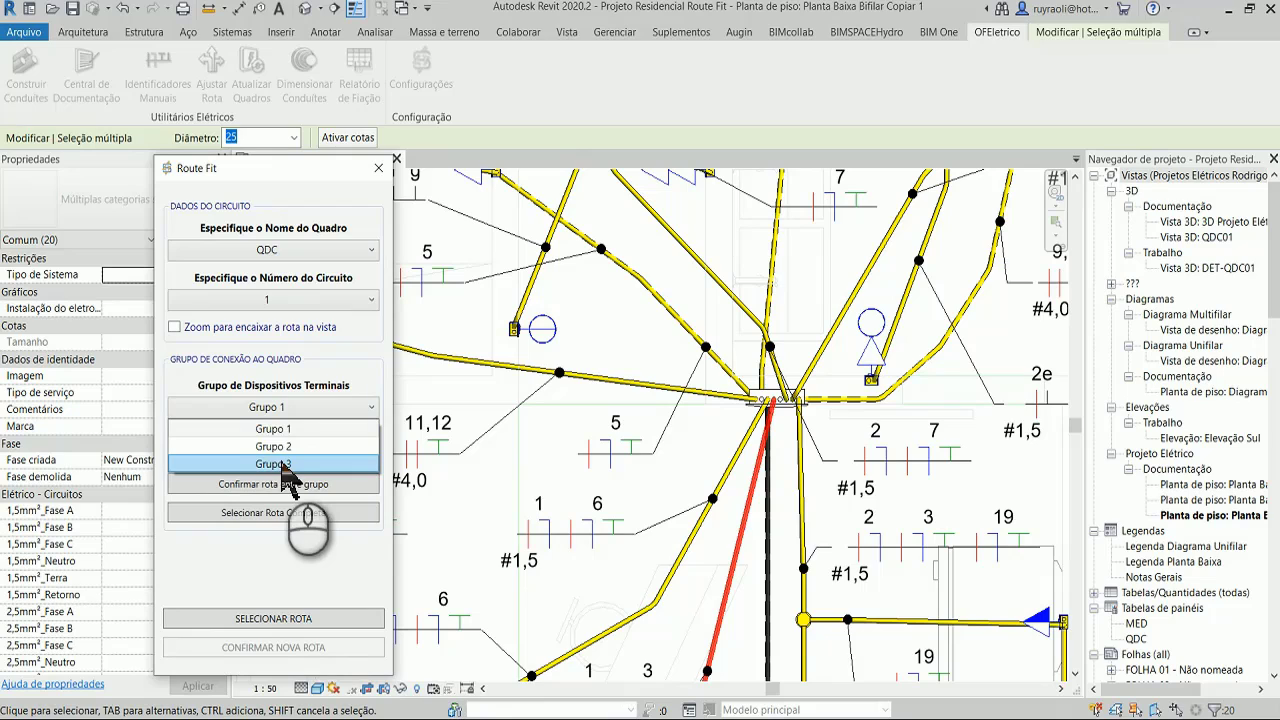
{"action": "left_click", "coordinate": [318, 358]}
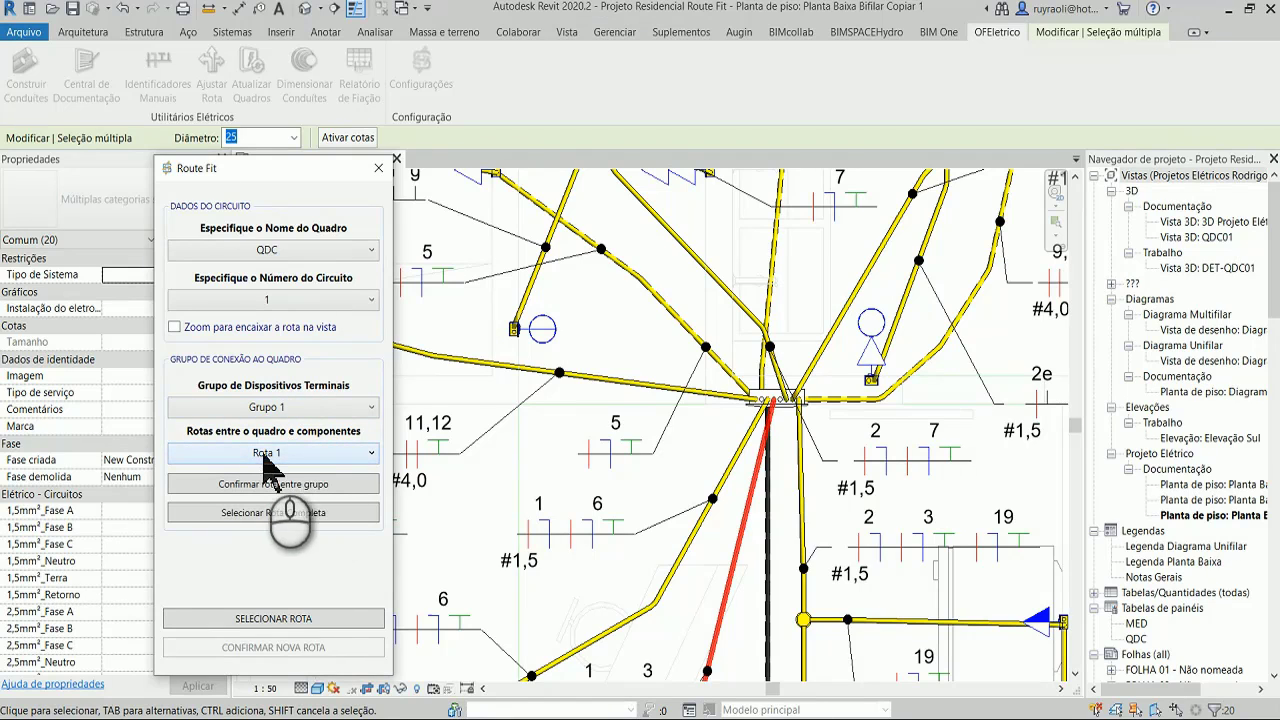
{"action": "left_click", "coordinate": [355, 405]}
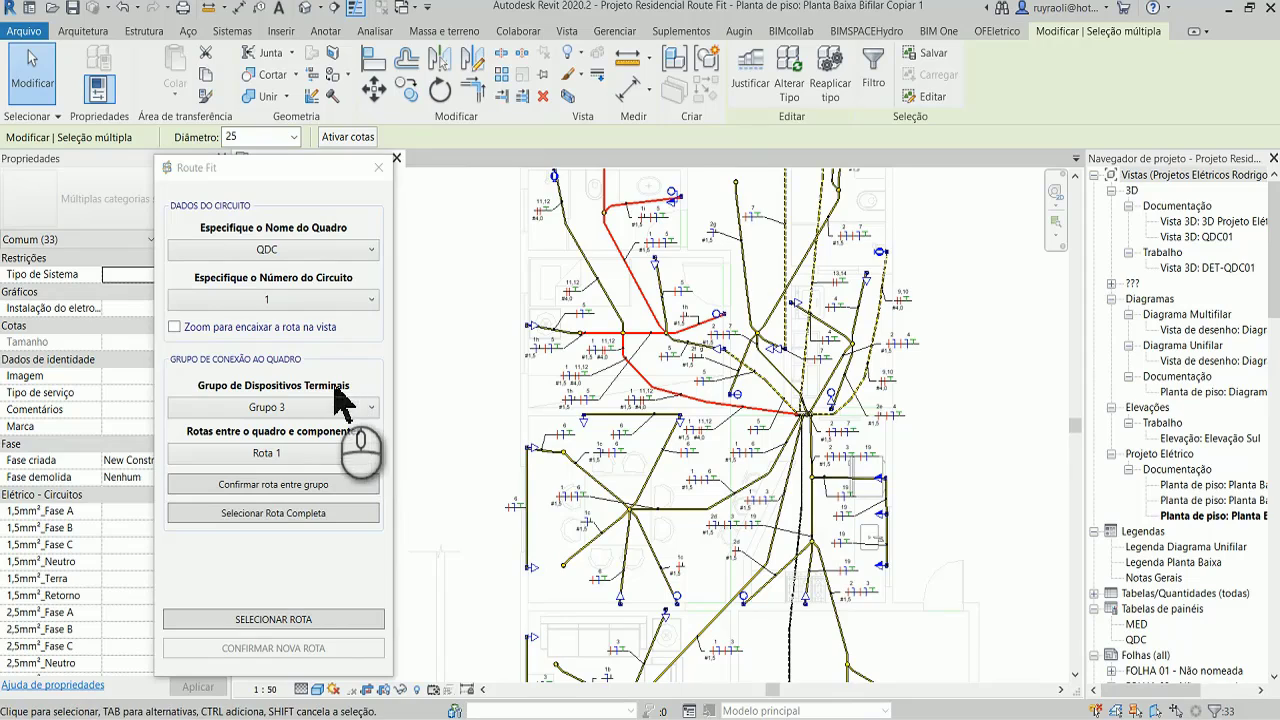
{"action": "left_click", "coordinate": [288, 426]}
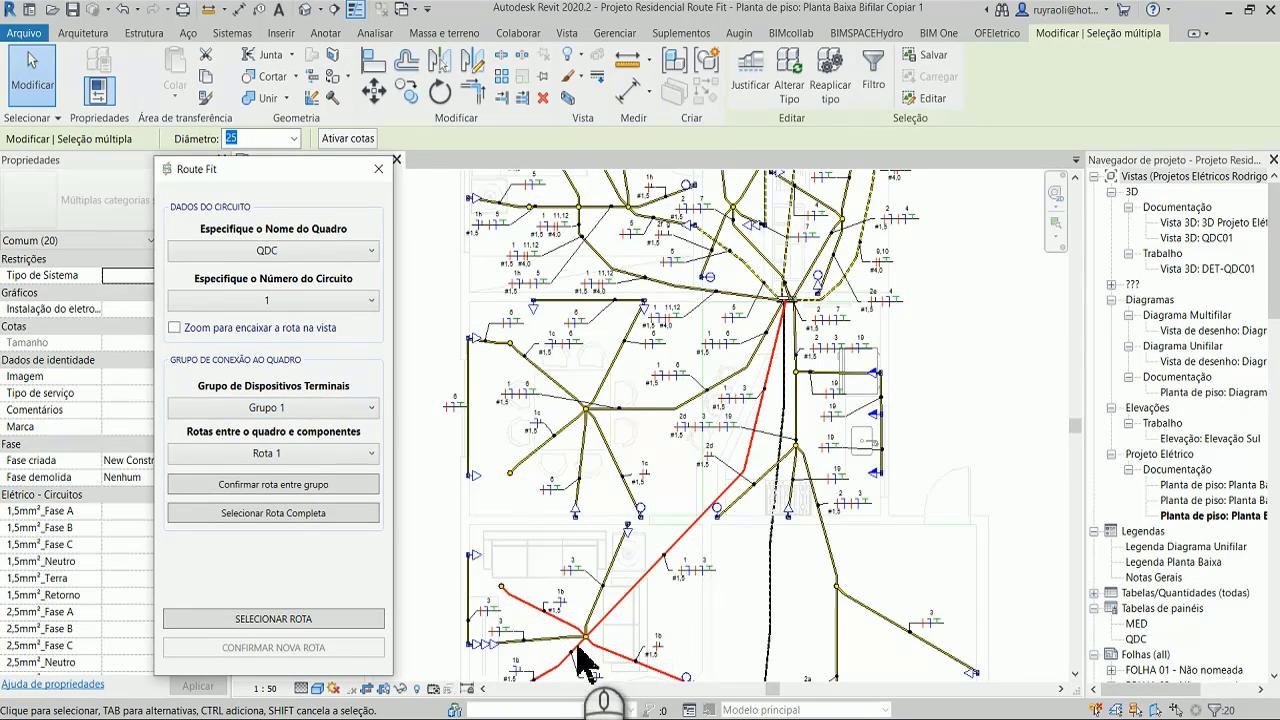
Step: Preview on the plan the routes of terminal device groups Grupo 2 and Grupo 3 of circuit 1
{"action": "left_click", "coordinate": [300, 407]}
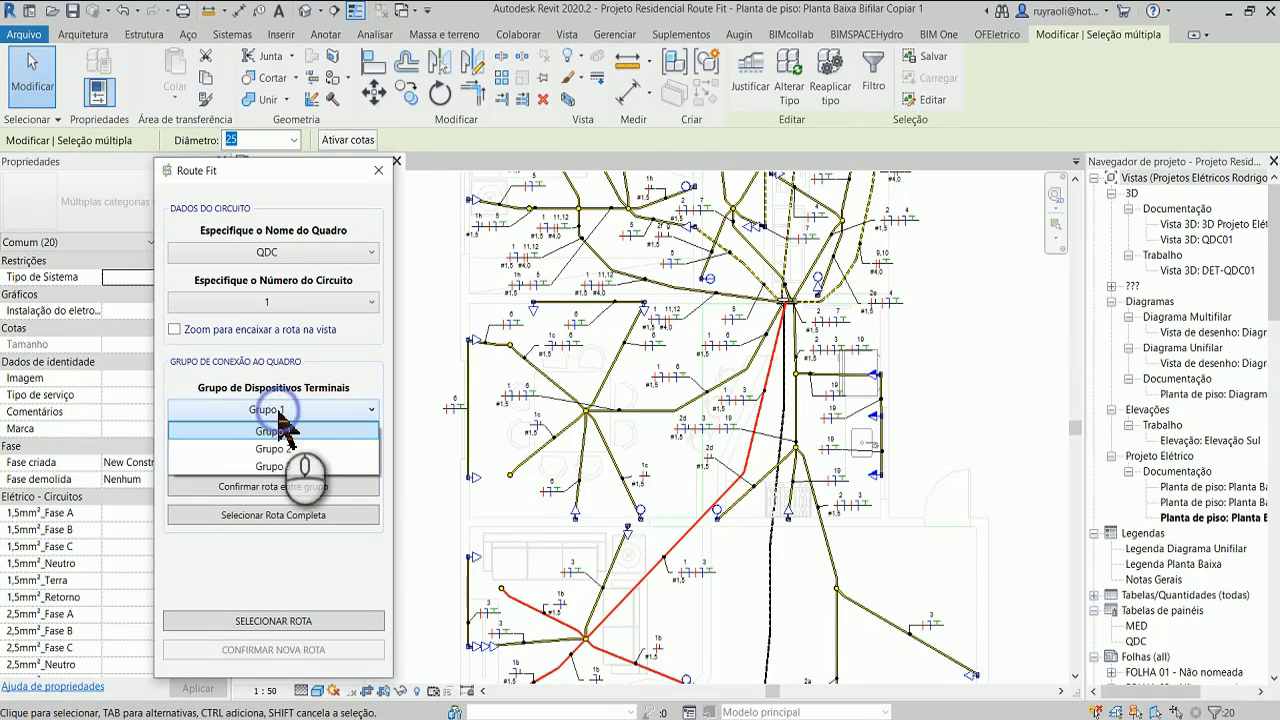
{"action": "left_click", "coordinate": [285, 444]}
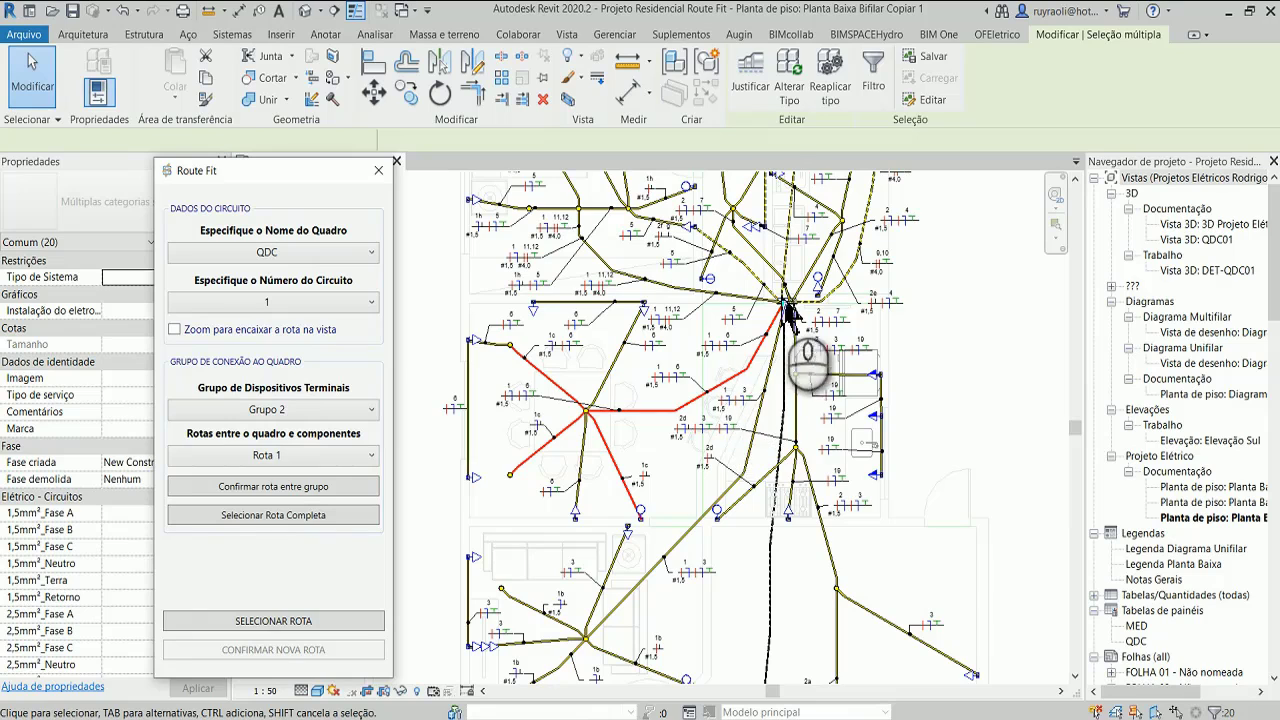
{"action": "left_click", "coordinate": [278, 408]}
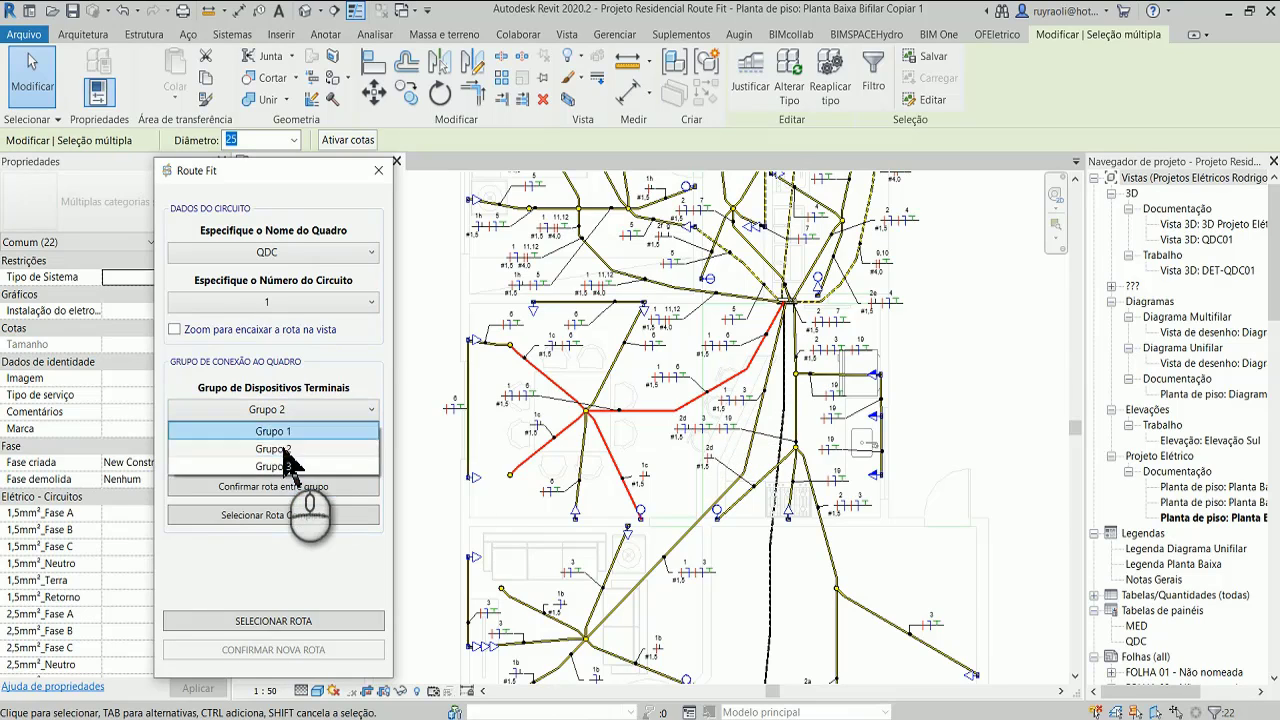
{"action": "left_click", "coordinate": [291, 474]}
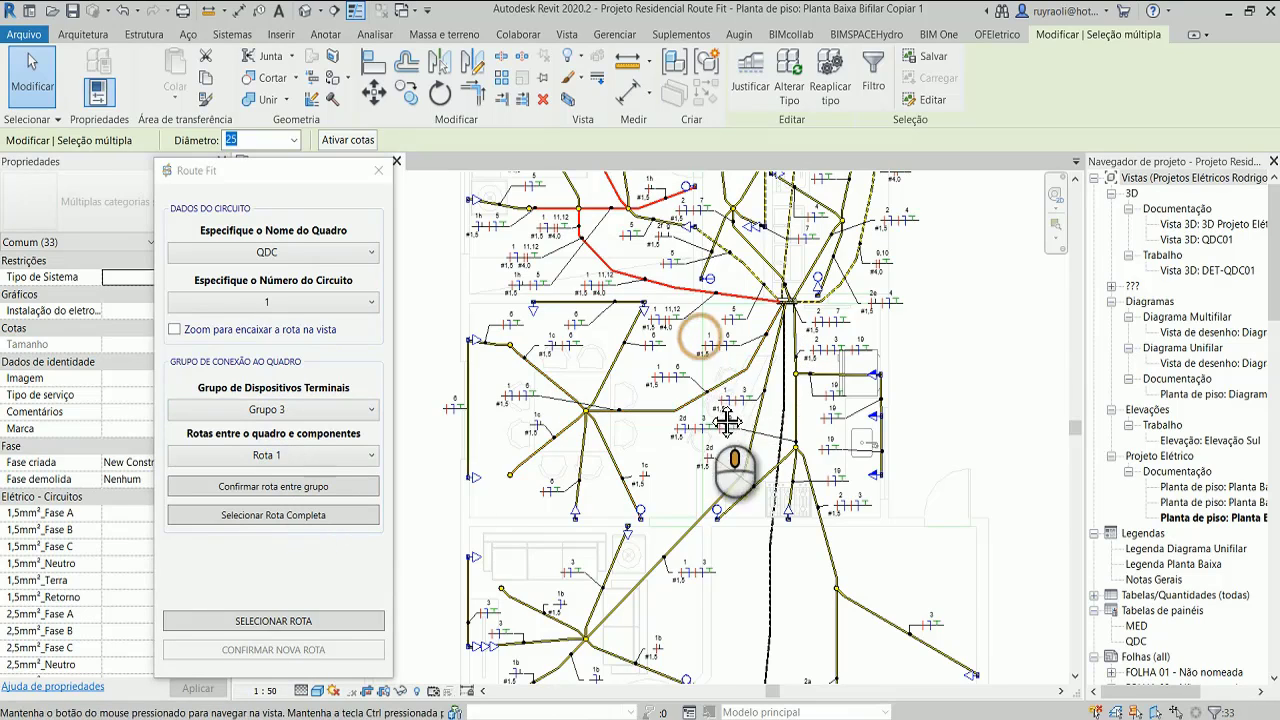
{"action": "middle_click_drag", "start_coordinate": [728, 343], "coordinate": [808, 400]}
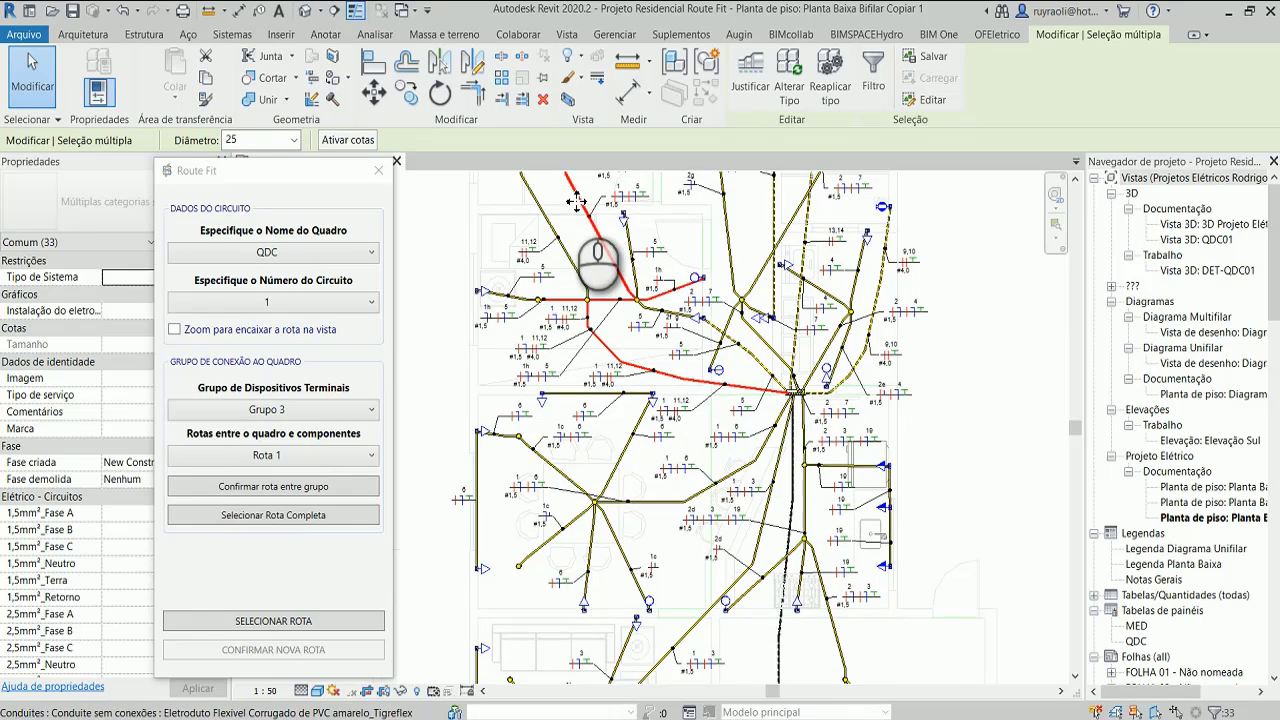
{"action": "left_click", "coordinate": [300, 375]}
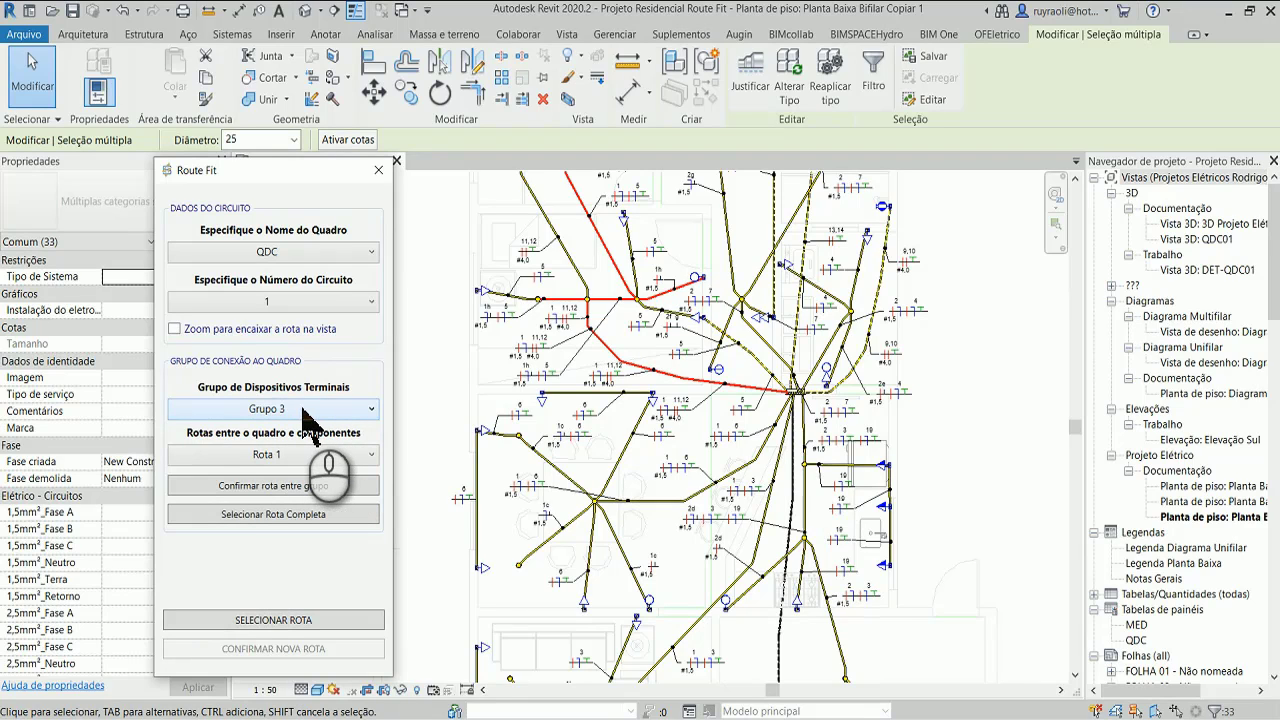
Step: Go back to Grupo 1 and Grupo 2 of circuit 1 and check which routes each group offers
{"action": "left_click", "coordinate": [308, 418]}
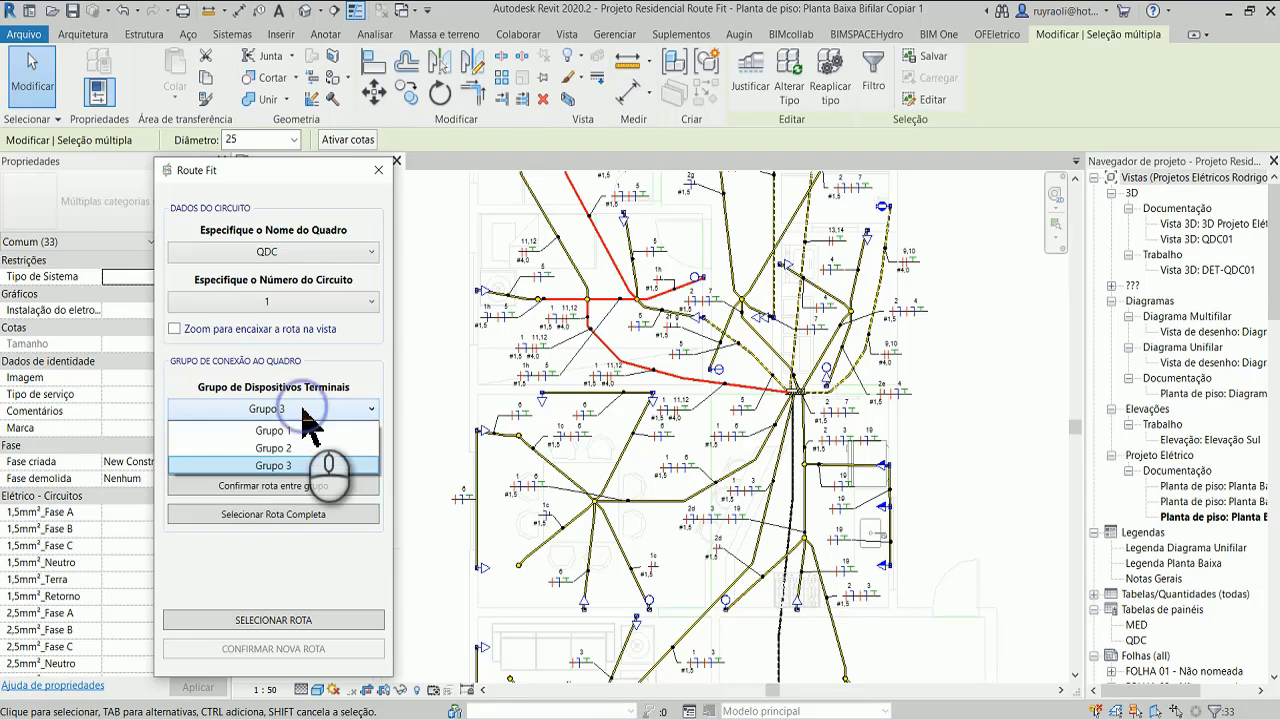
{"action": "left_click", "coordinate": [303, 424]}
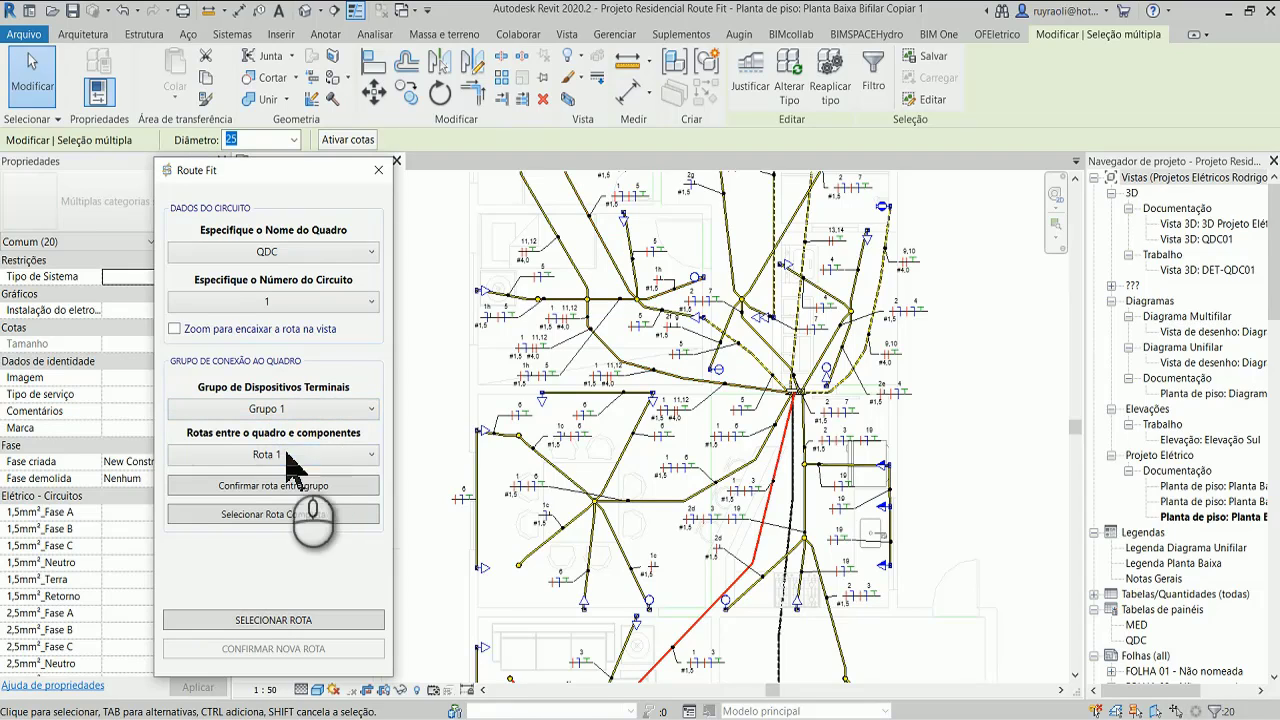
{"action": "left_click", "coordinate": [290, 455]}
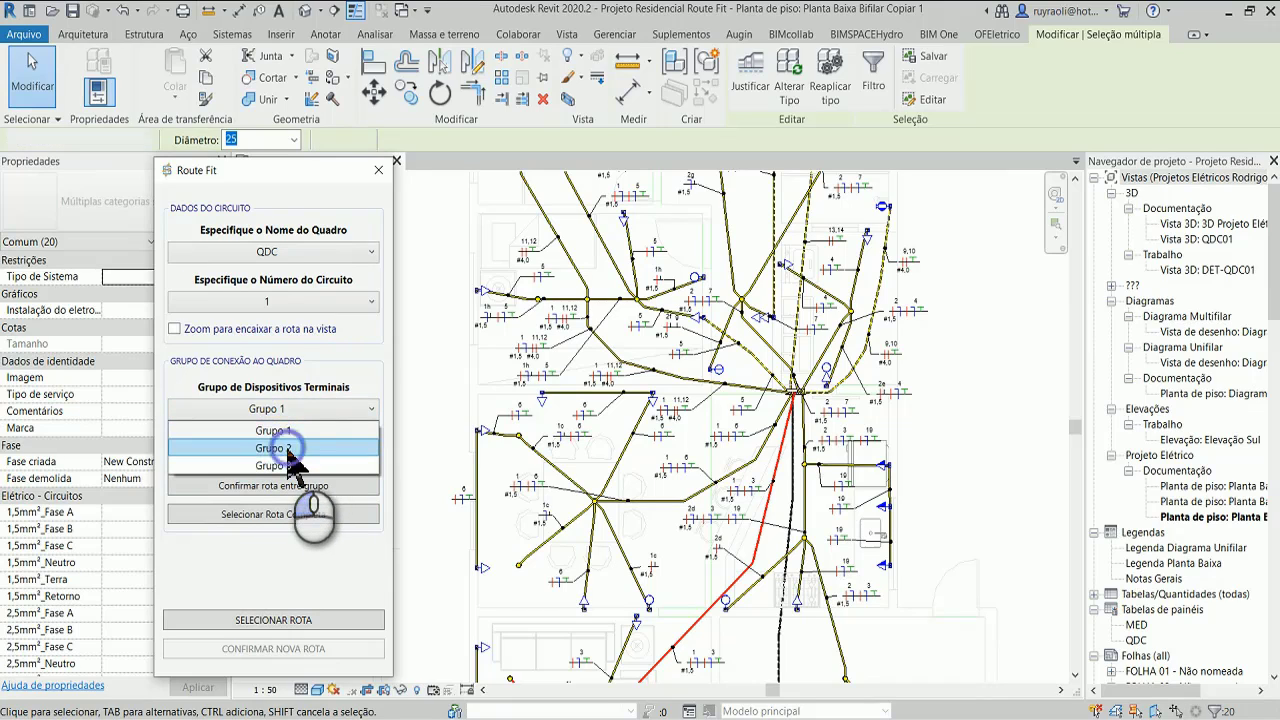
{"action": "left_click", "coordinate": [285, 448]}
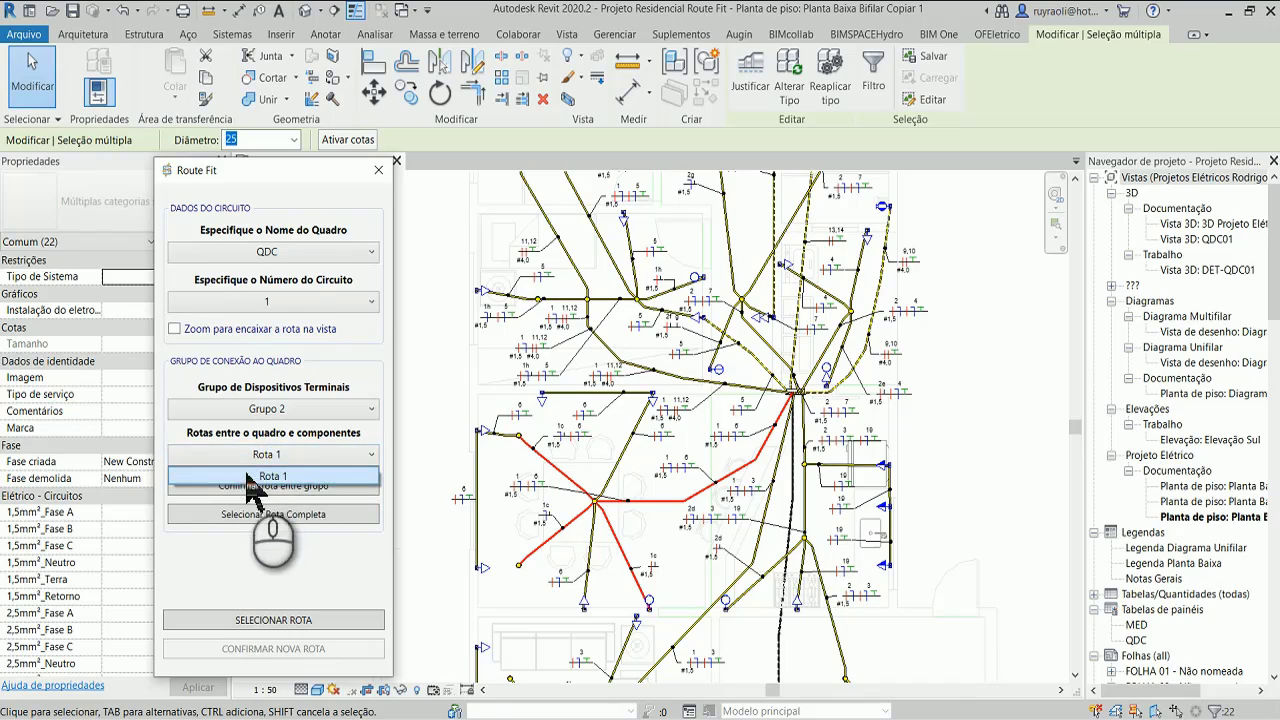
Step: Select Grupo 3 of circuit 1 and set its route between the panel and the components to Rota 2
{"action": "left_click", "coordinate": [300, 408]}
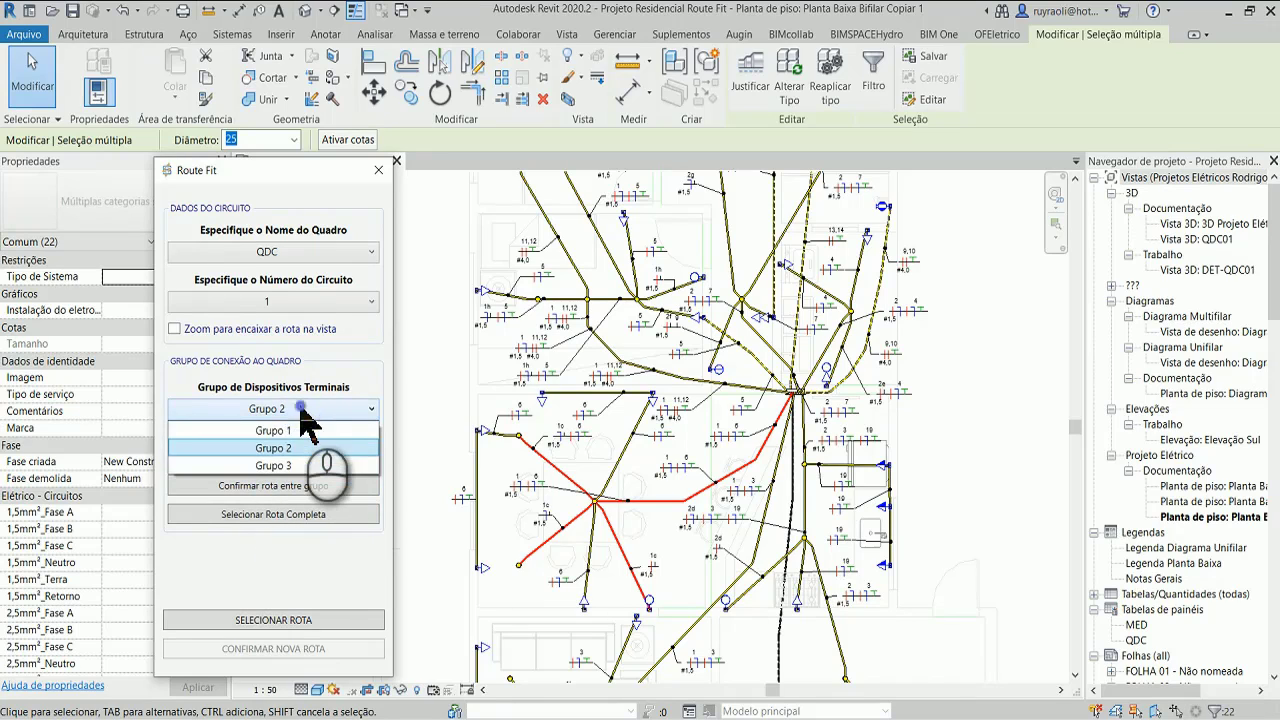
{"action": "left_click", "coordinate": [287, 466]}
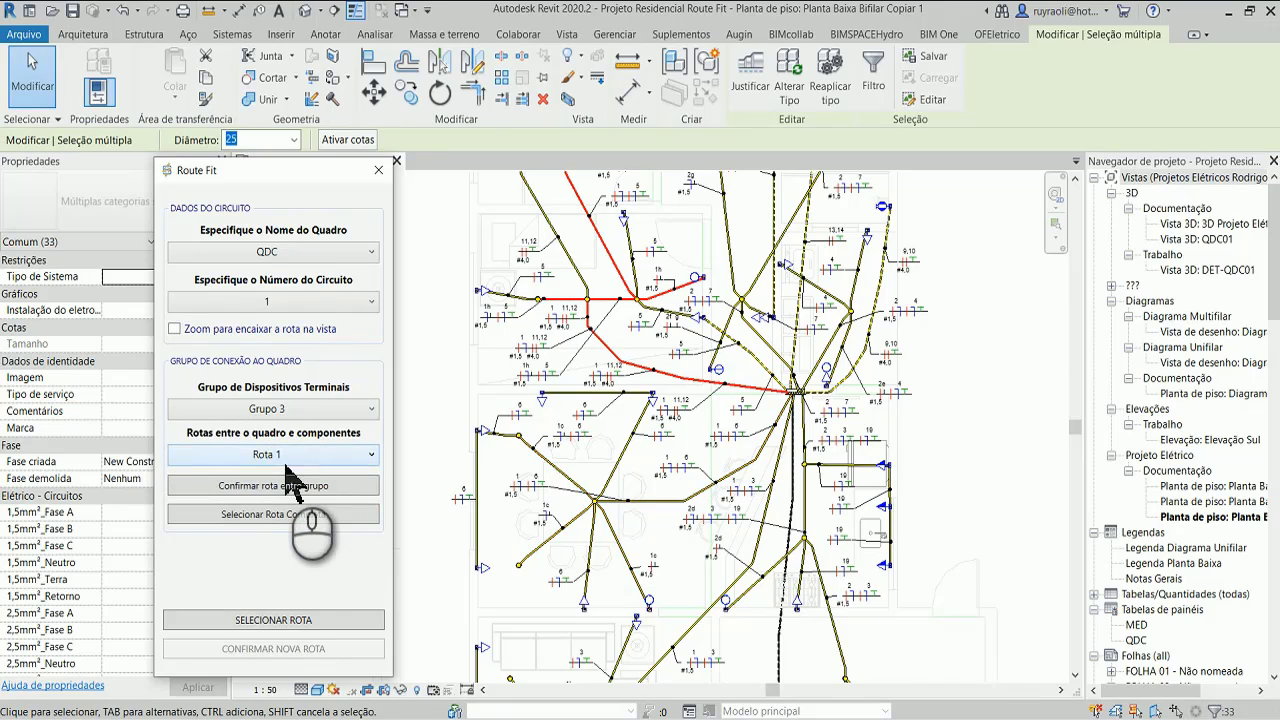
{"action": "left_click", "coordinate": [287, 454]}
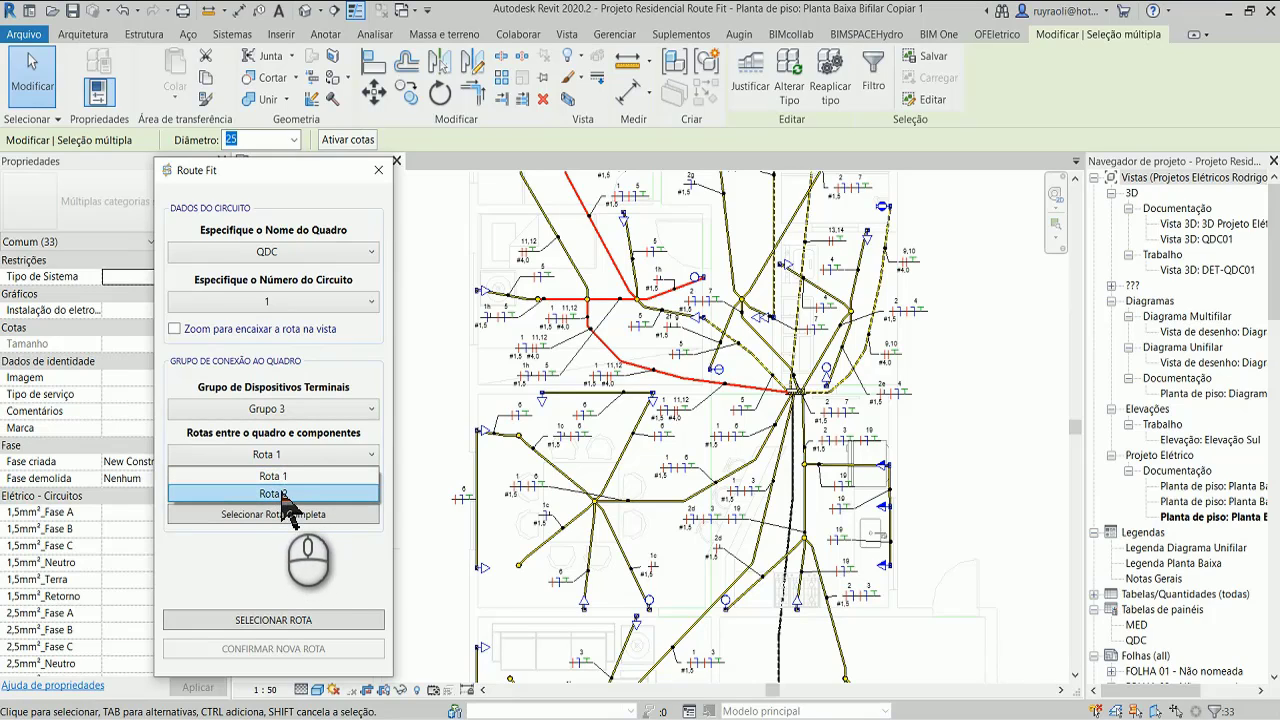
{"action": "left_click", "coordinate": [280, 494]}
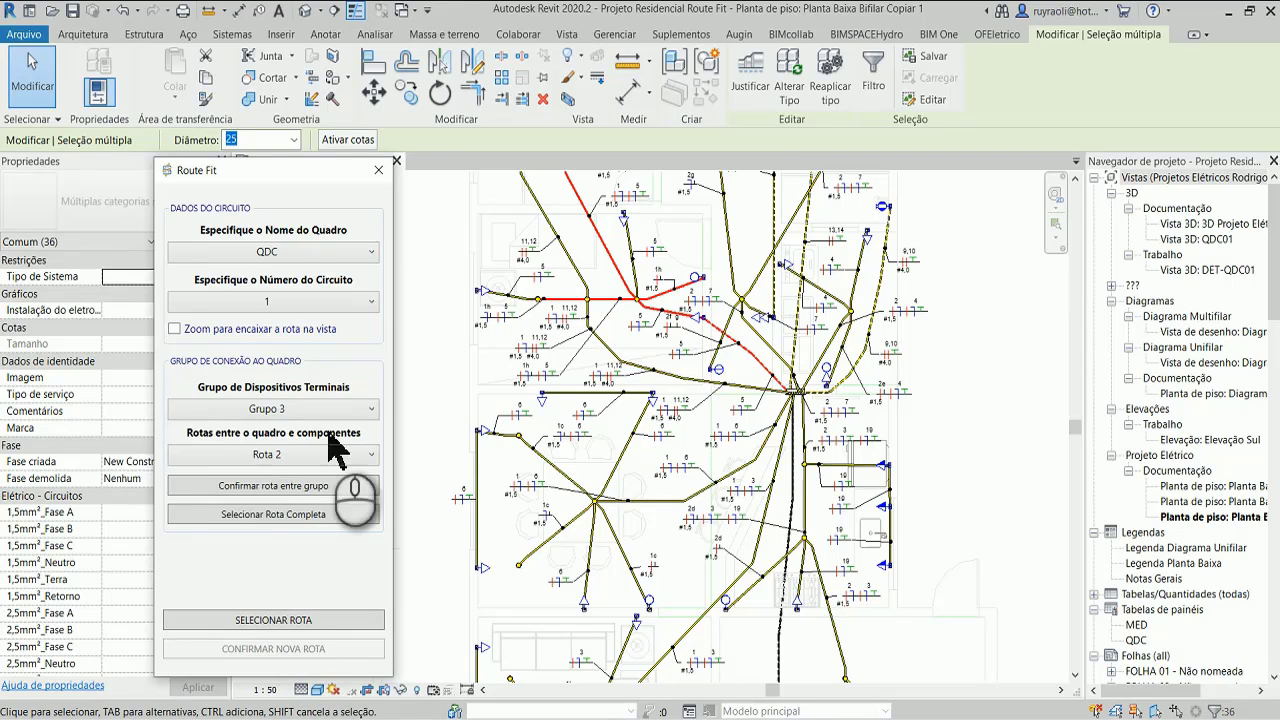
Step: Confirm Rota 1 as the route between the panel and the devices for Grupo 1 and Grupo 2 of circuit 1
{"action": "left_click", "coordinate": [298, 409]}
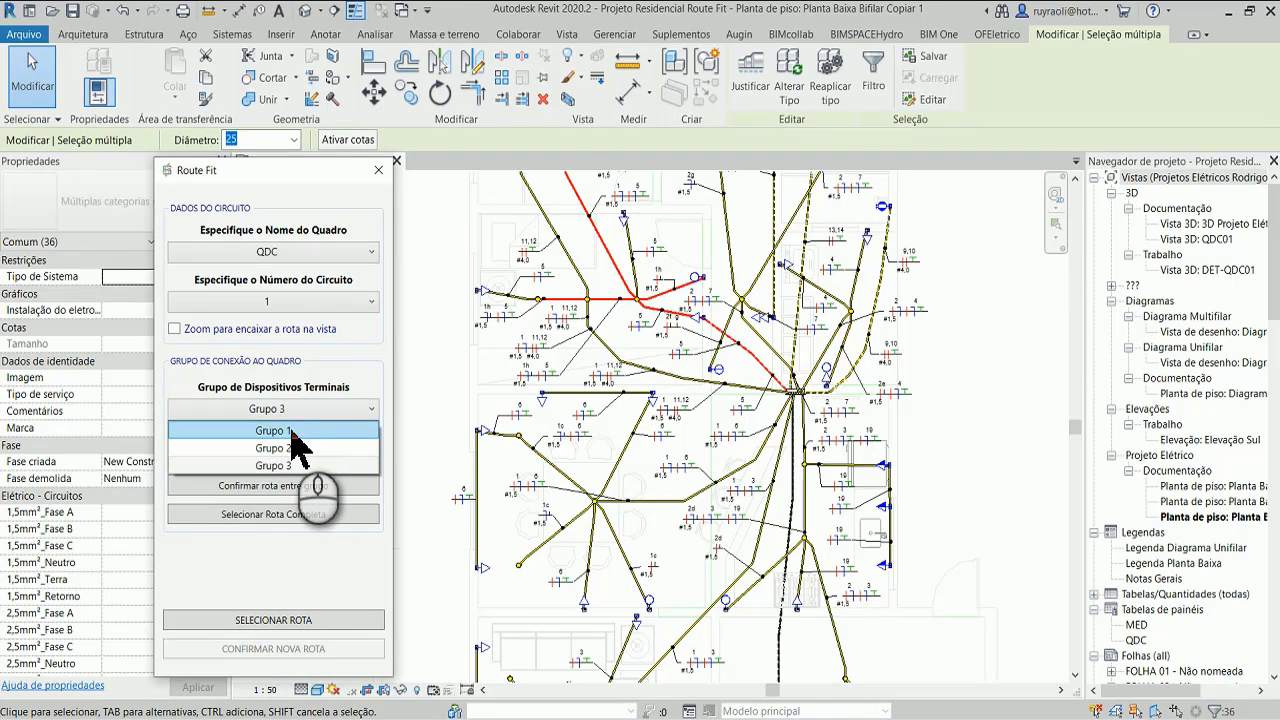
{"action": "left_click", "coordinate": [300, 431]}
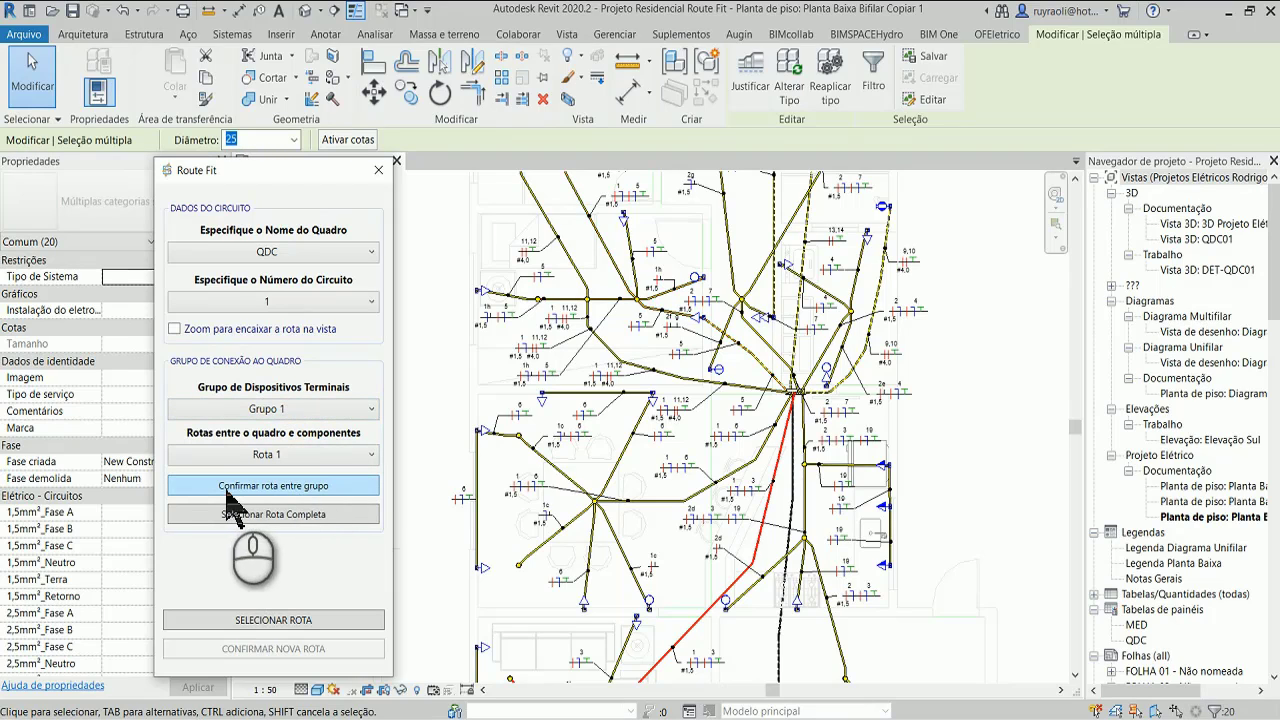
{"action": "left_click", "coordinate": [288, 489]}
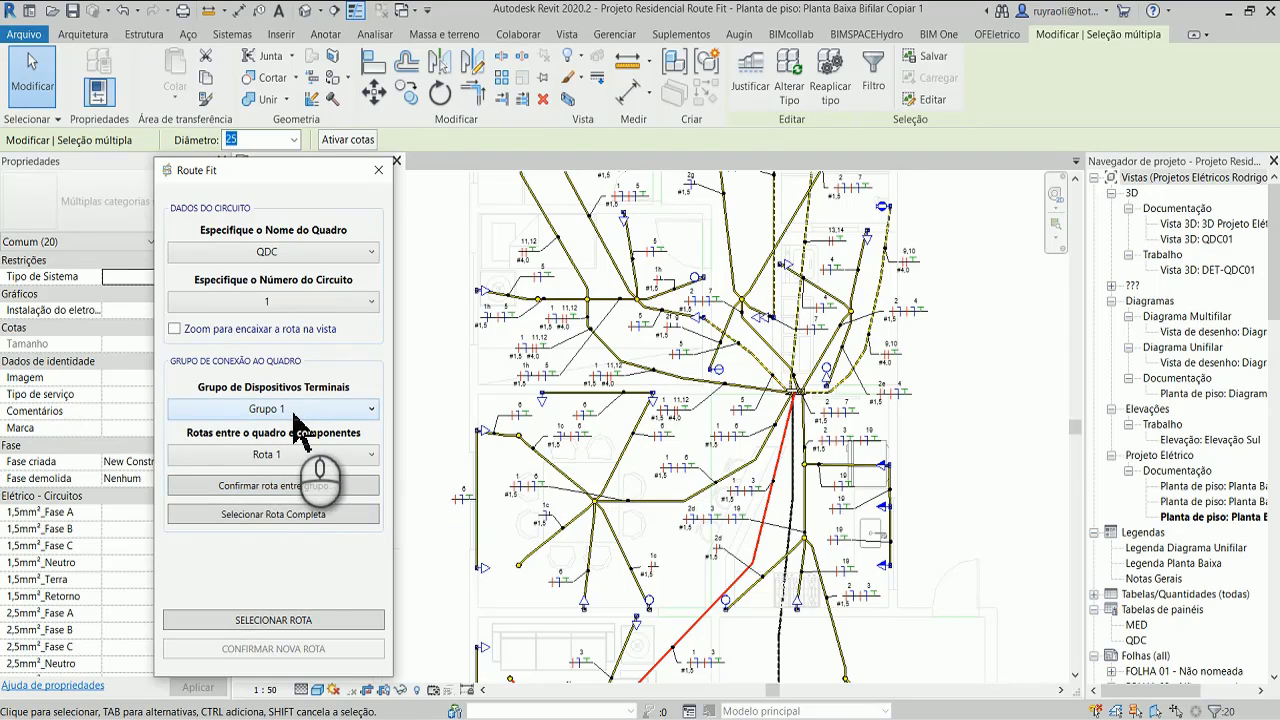
{"action": "left_click", "coordinate": [295, 492]}
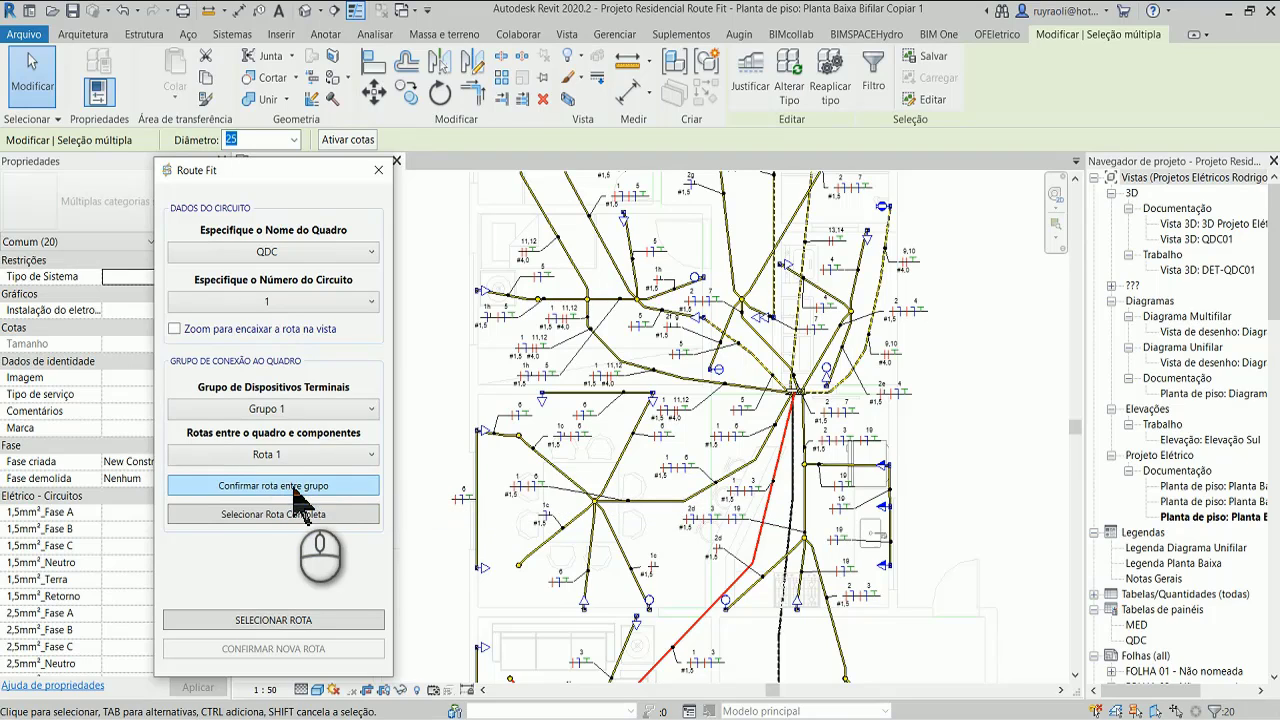
{"action": "left_click", "coordinate": [297, 410]}
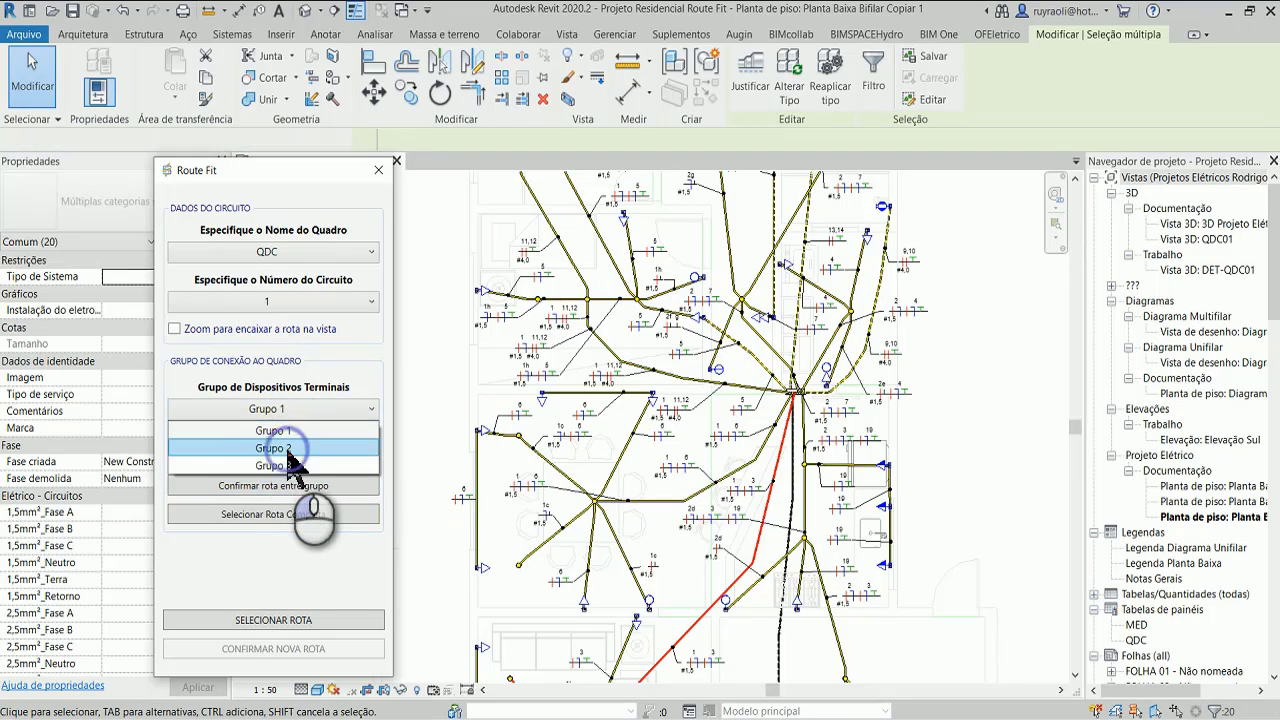
{"action": "left_click", "coordinate": [288, 450]}
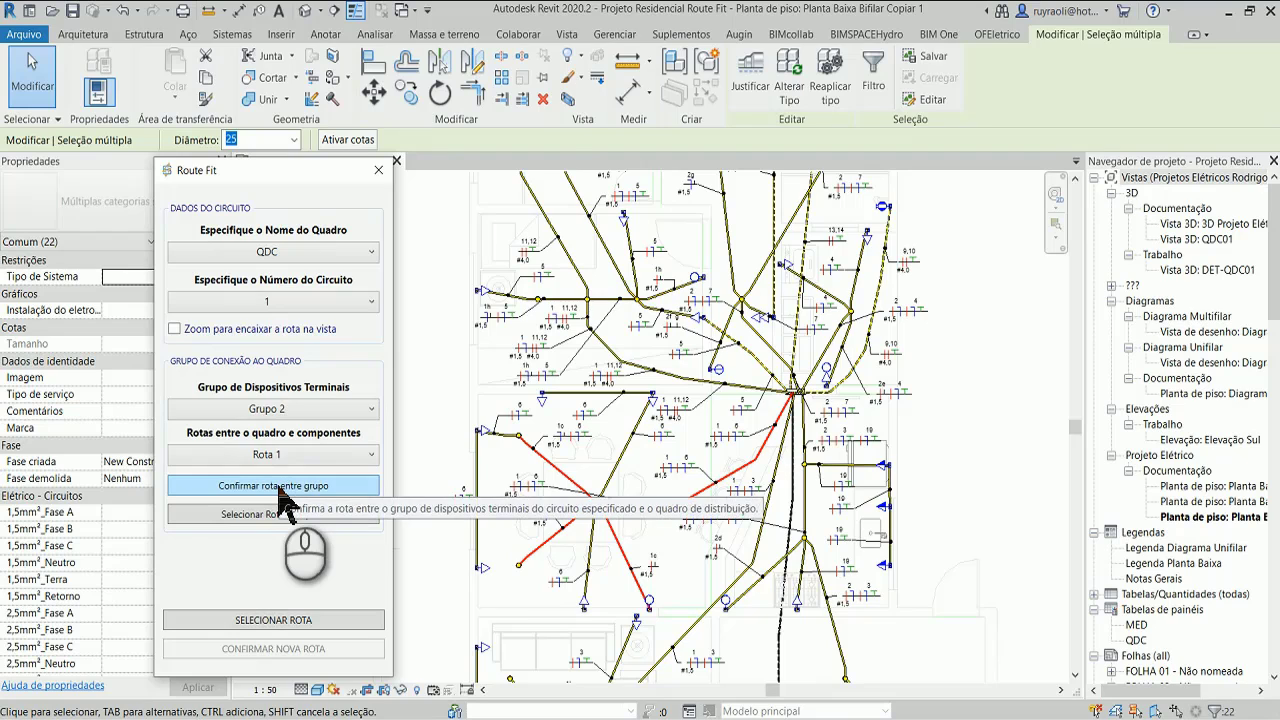
{"action": "left_click", "coordinate": [284, 487]}
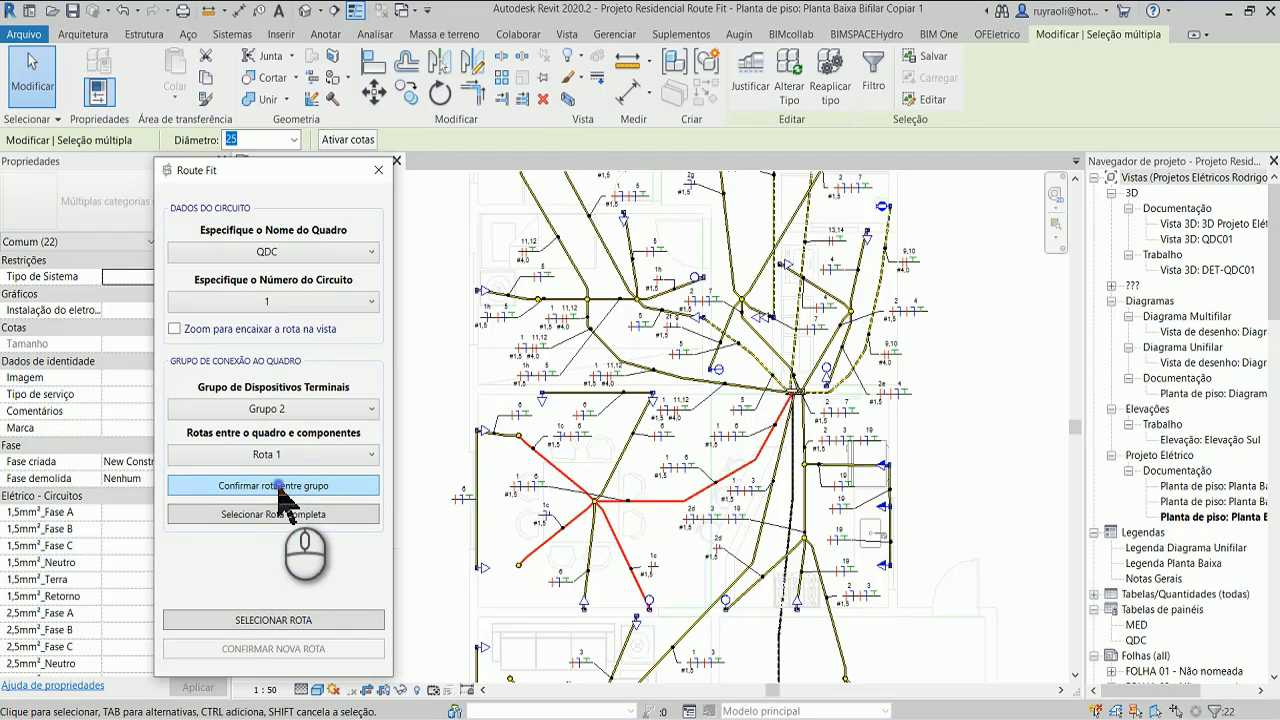
Step: Select Grupo 3 of circuit 1 and confirm its group route with Rota 1
{"action": "left_click", "coordinate": [296, 410]}
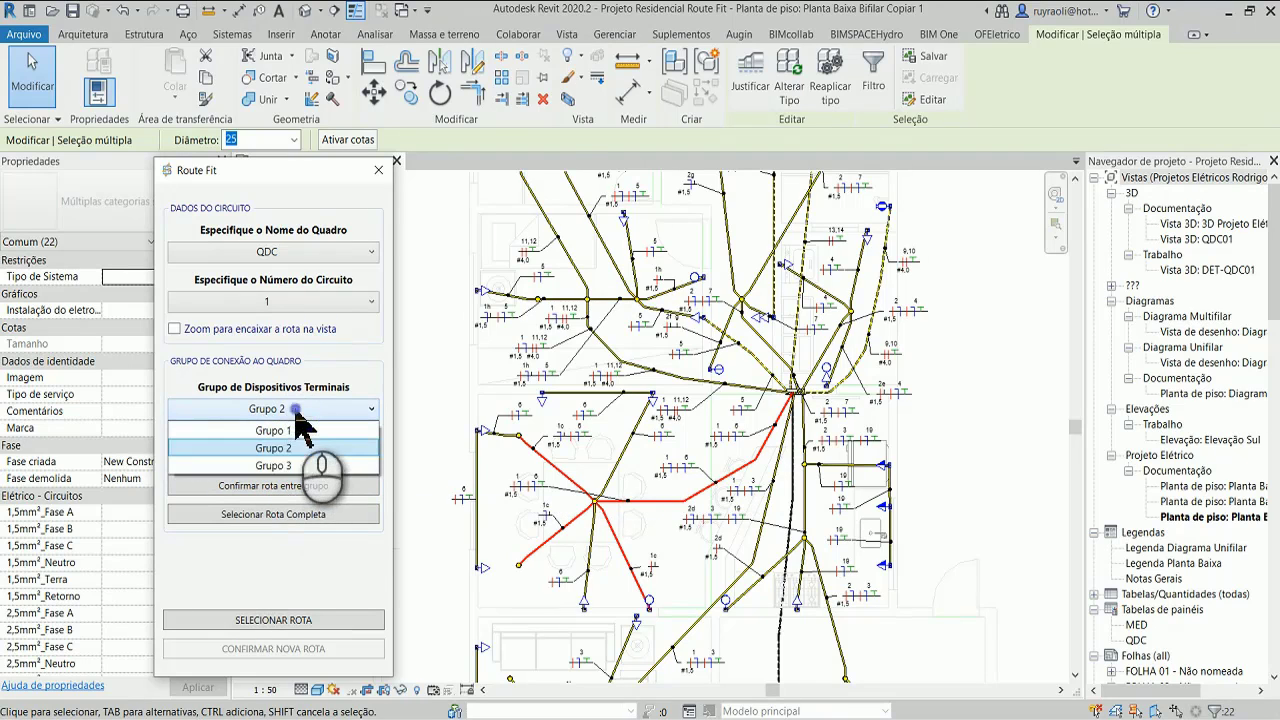
{"action": "left_click", "coordinate": [288, 465]}
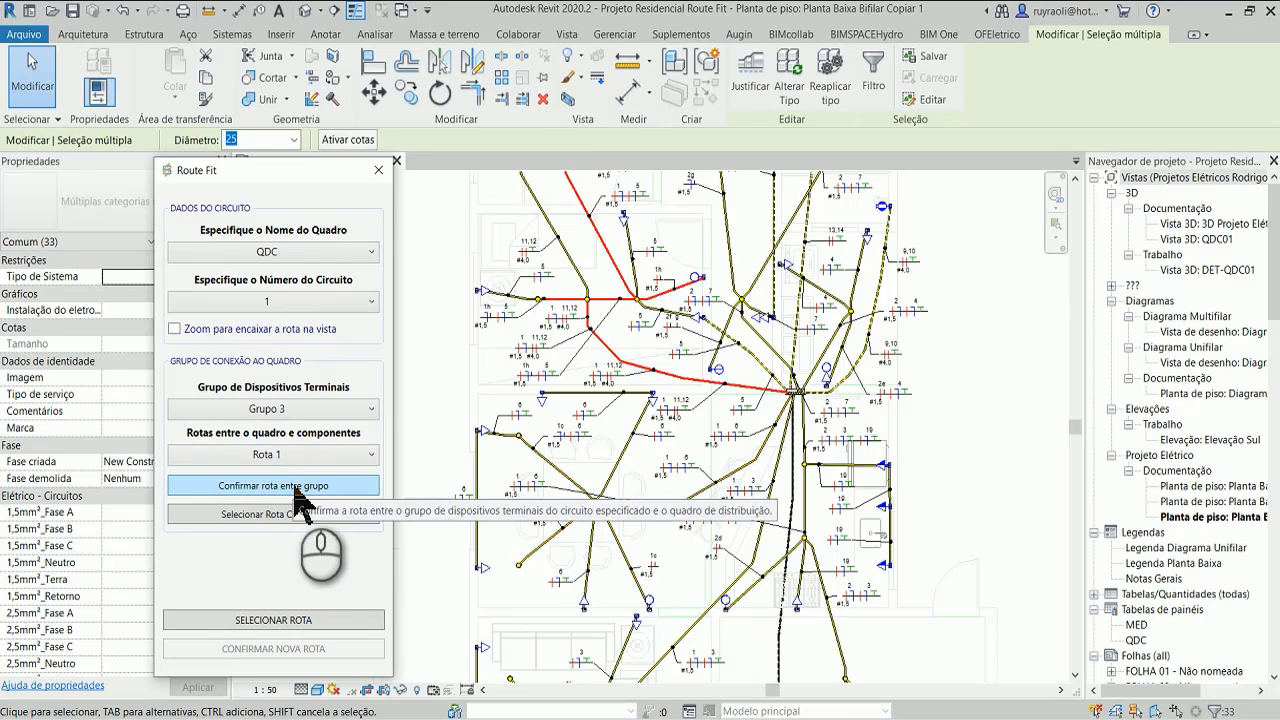
{"action": "left_click", "coordinate": [300, 505]}
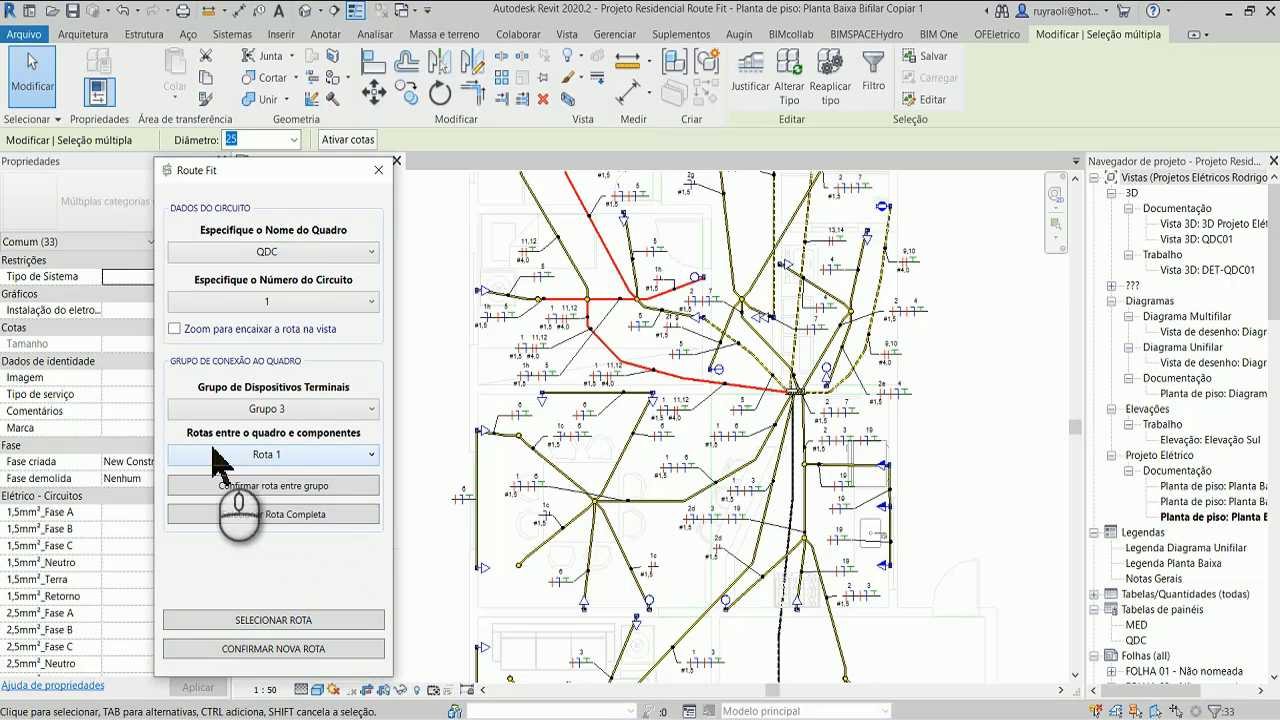
Step: Set the route of Grupo 3 to Rota 2 and apply the new route to circuit 1
{"action": "left_click", "coordinate": [300, 455]}
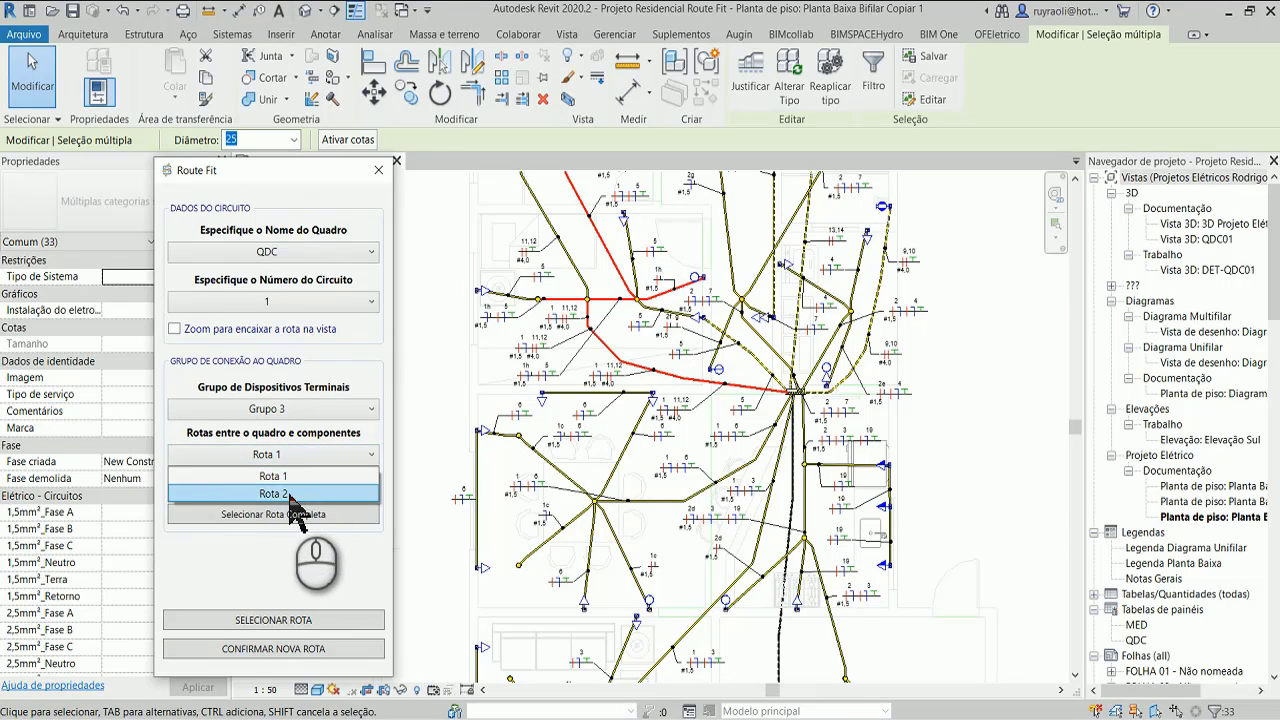
{"action": "left_click", "coordinate": [289, 494]}
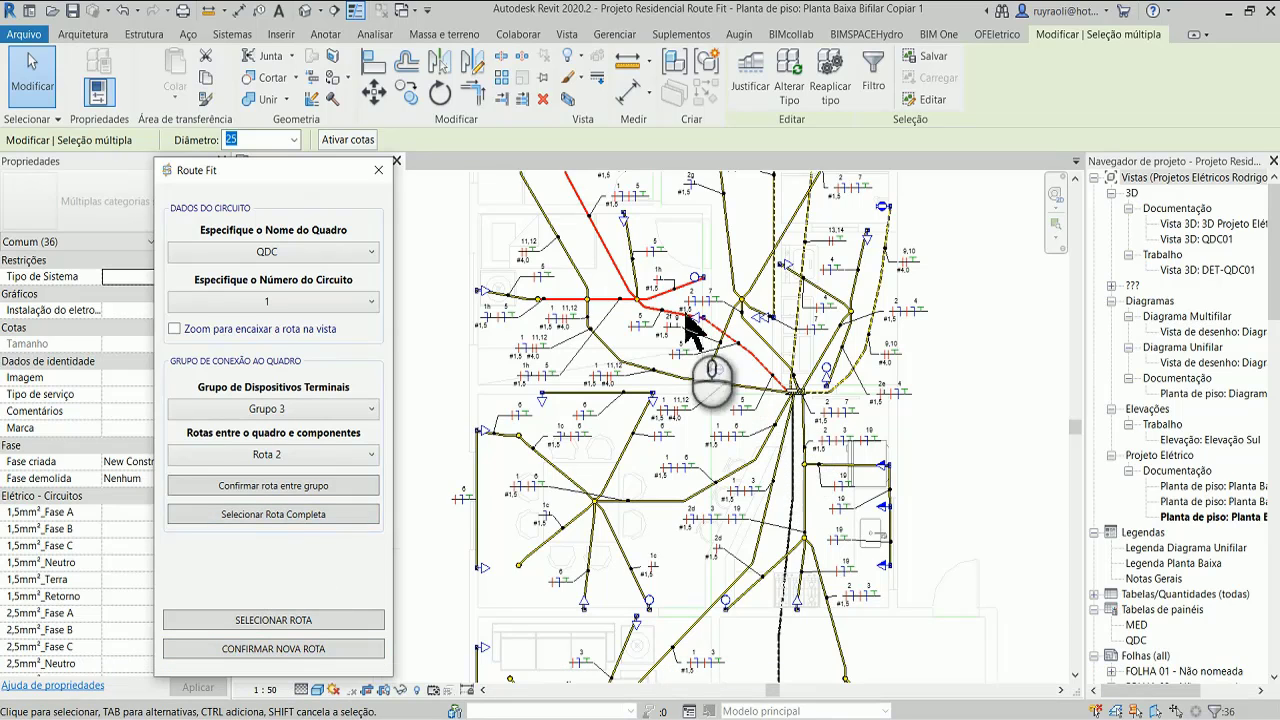
{"action": "scroll", "coordinate": [600, 329], "scroll_direction": "up", "scroll_amount": 5}
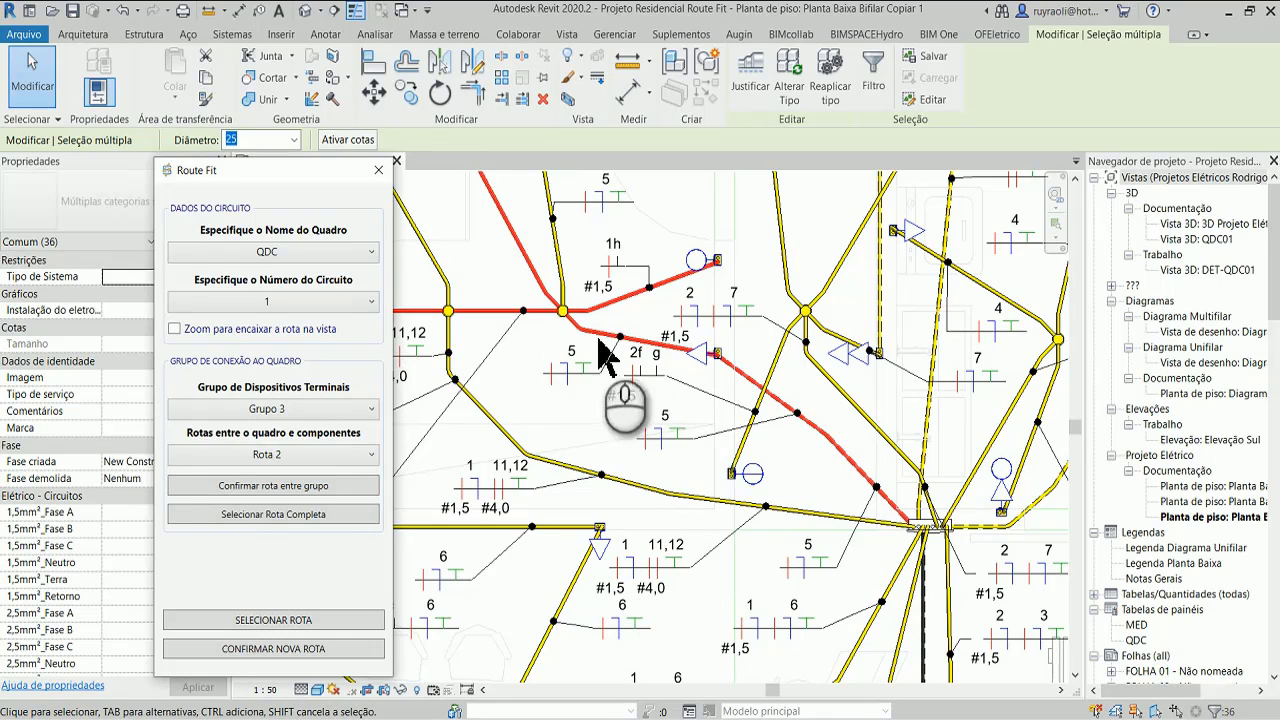
{"action": "left_click", "coordinate": [285, 650]}
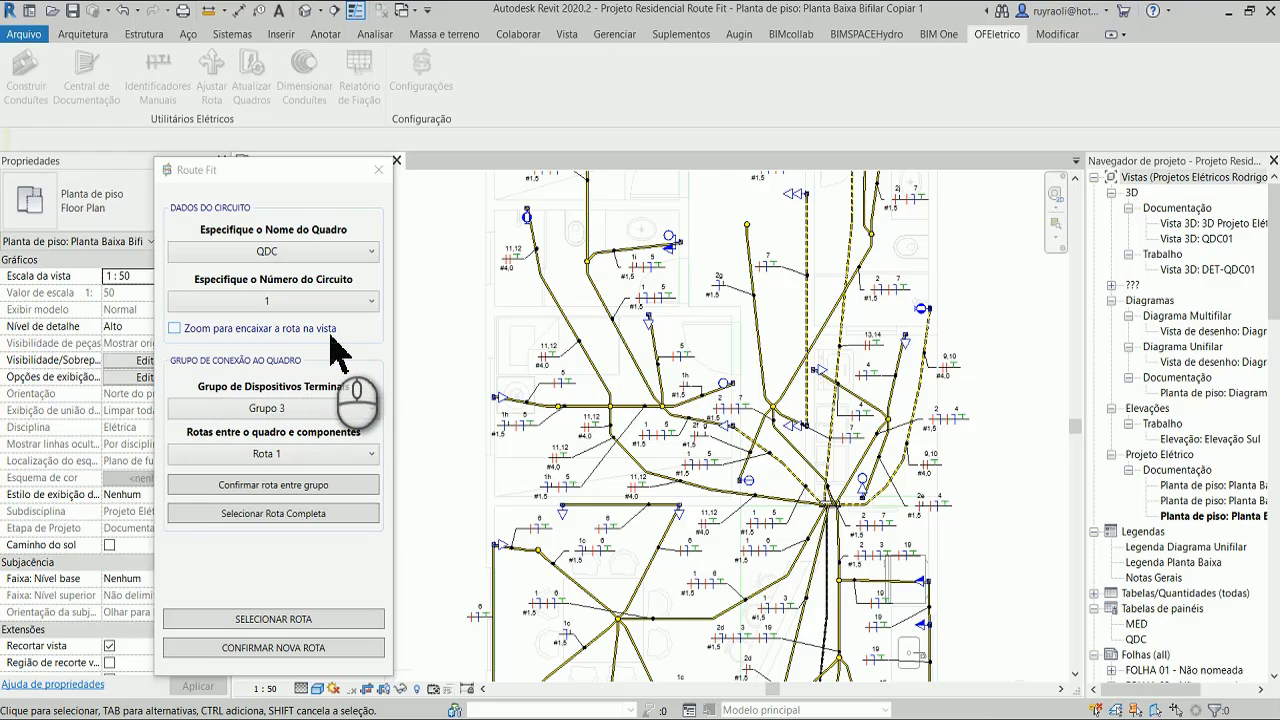
Step: Turn on zooming to fit the route in the view and preview Grupo 1, Grupo 2 and Grupo 3 of circuit 1
{"action": "left_click", "coordinate": [172, 329]}
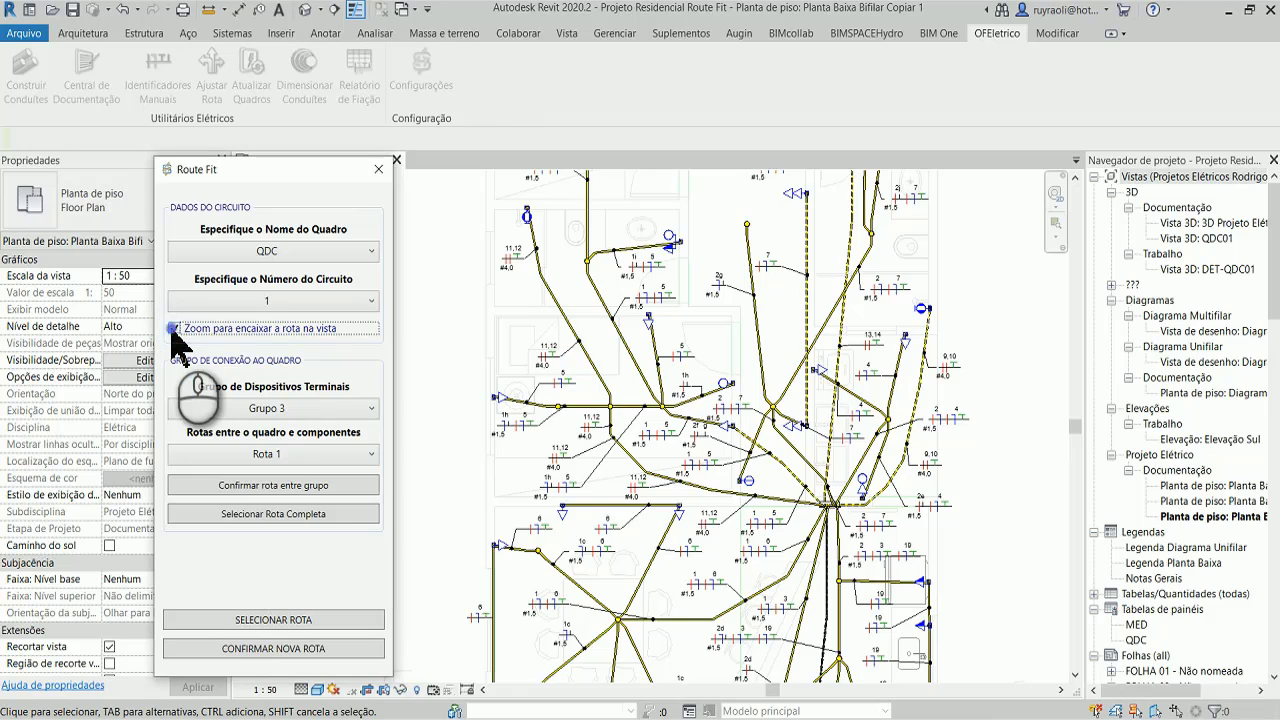
{"action": "left_click", "coordinate": [300, 408]}
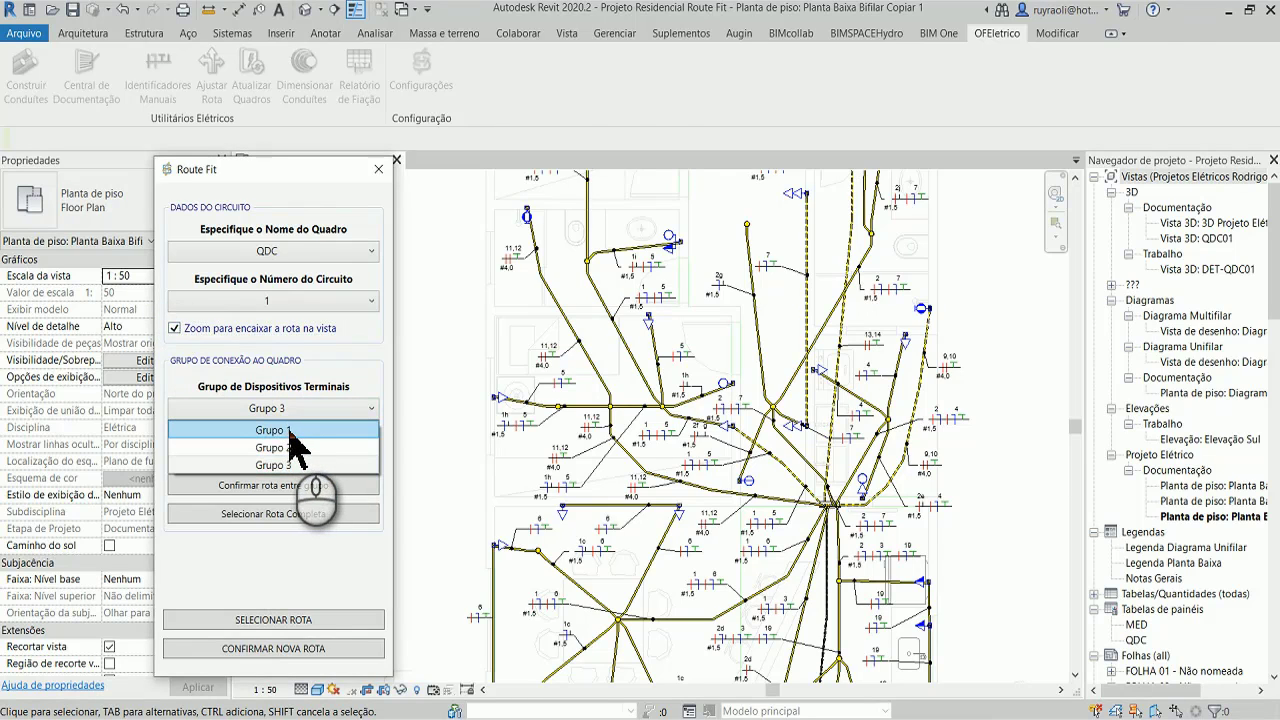
{"action": "left_click", "coordinate": [289, 431]}
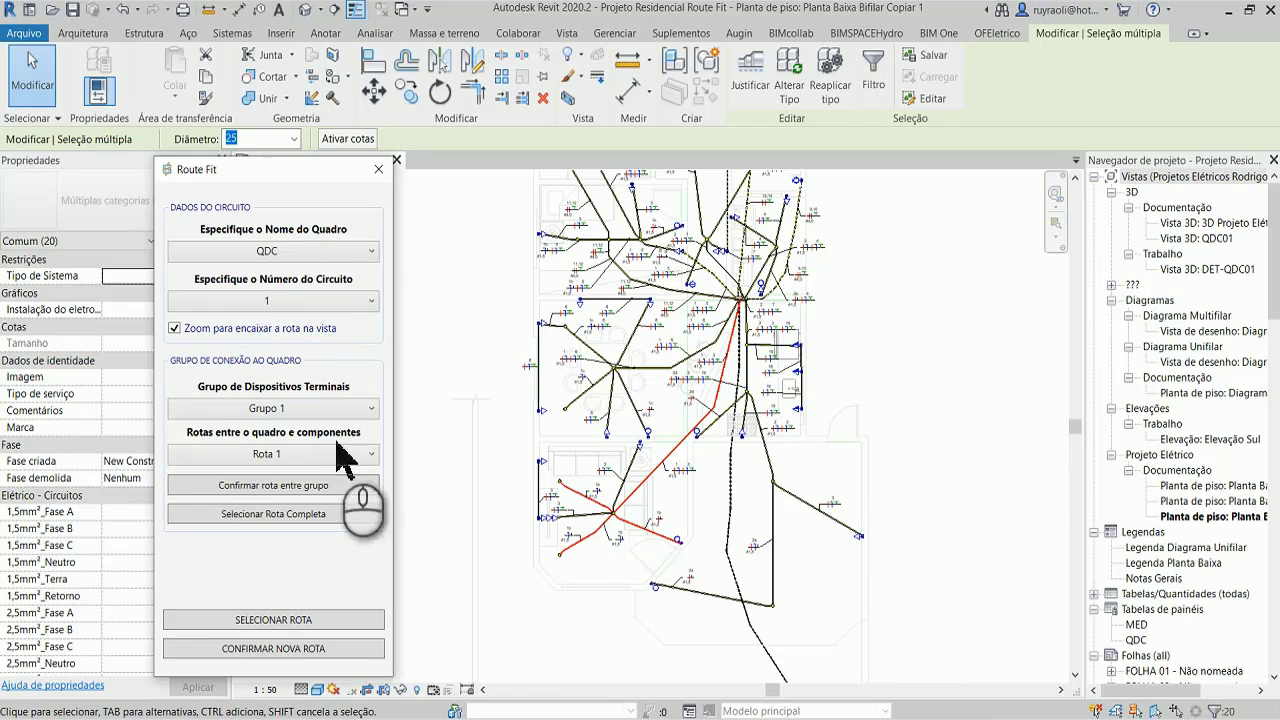
{"action": "left_click", "coordinate": [278, 409]}
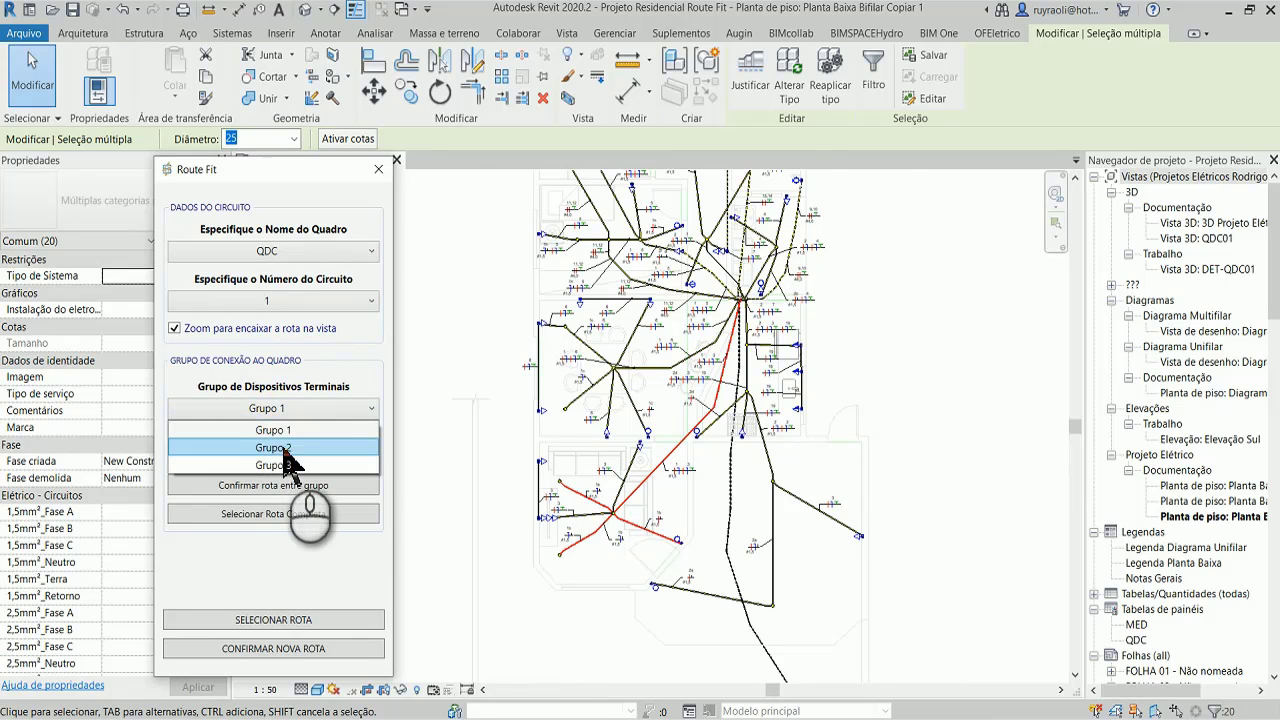
{"action": "left_click", "coordinate": [285, 449]}
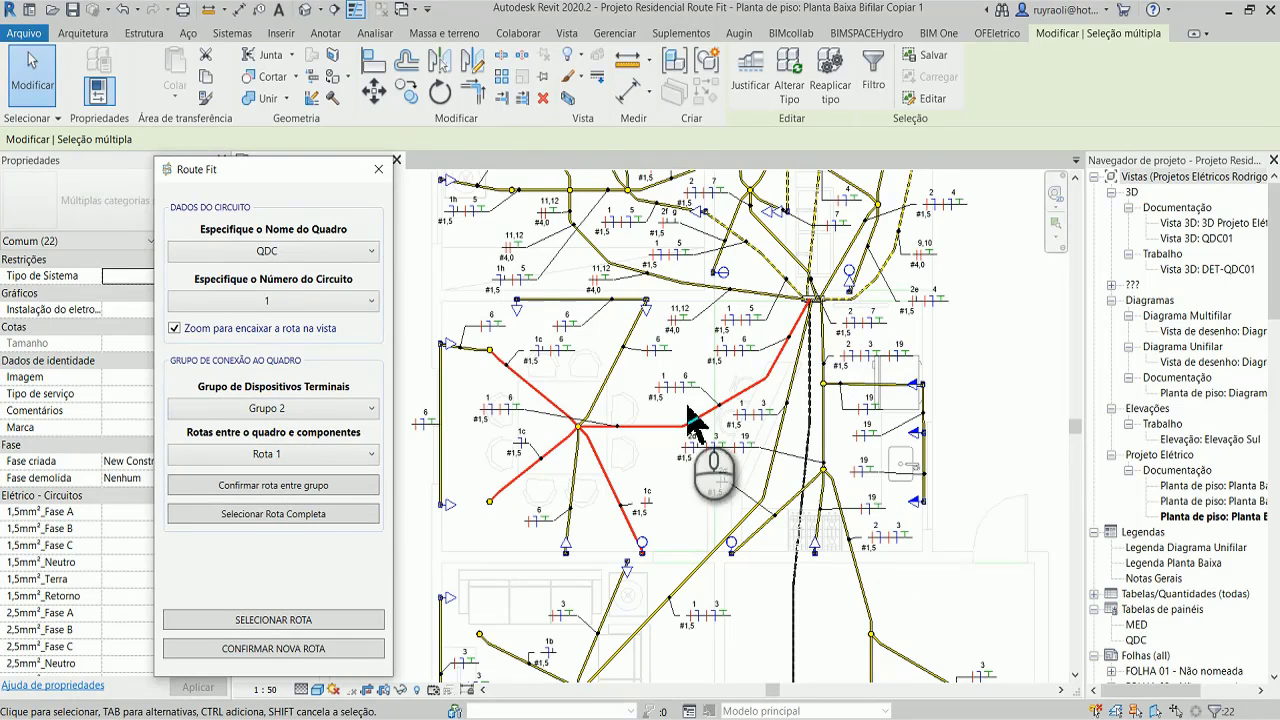
{"action": "left_click", "coordinate": [292, 410]}
{"action": "left_click", "coordinate": [297, 466]}
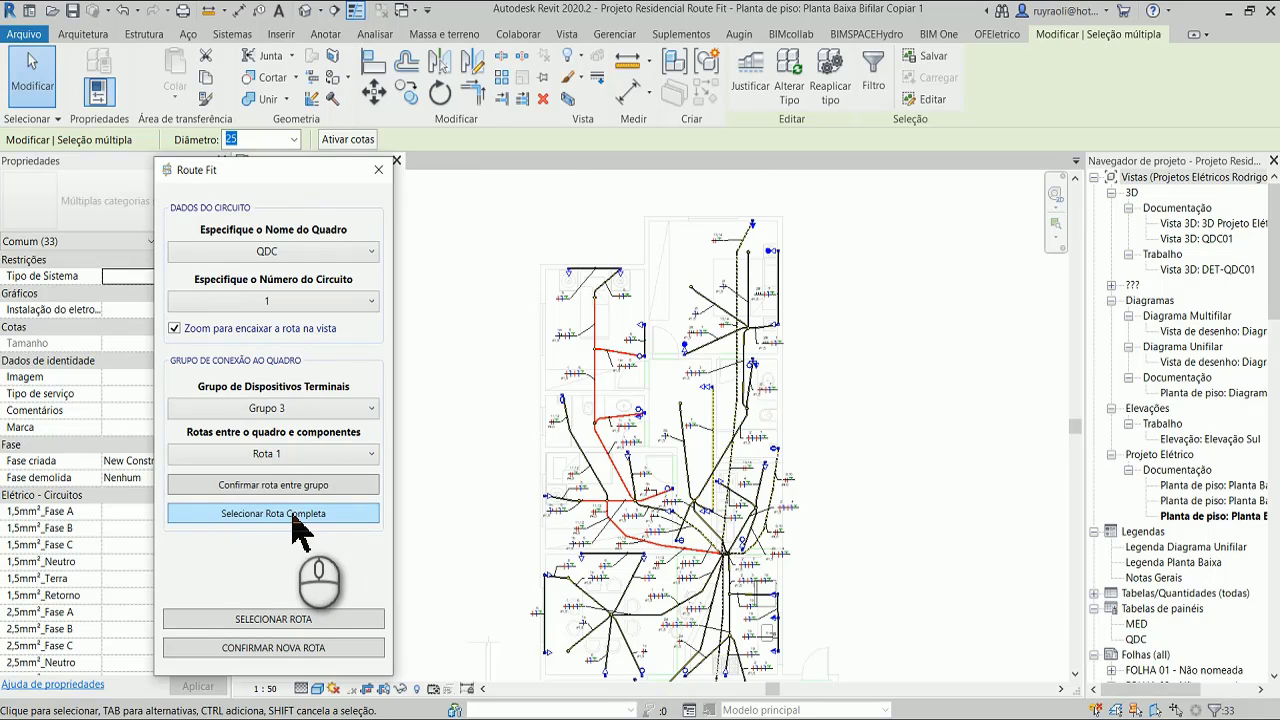
Step: Highlight the complete route of circuit 1 on the plan and compare it with the individual routes of Grupo 1 and Grupo 2
{"action": "left_click", "coordinate": [295, 514]}
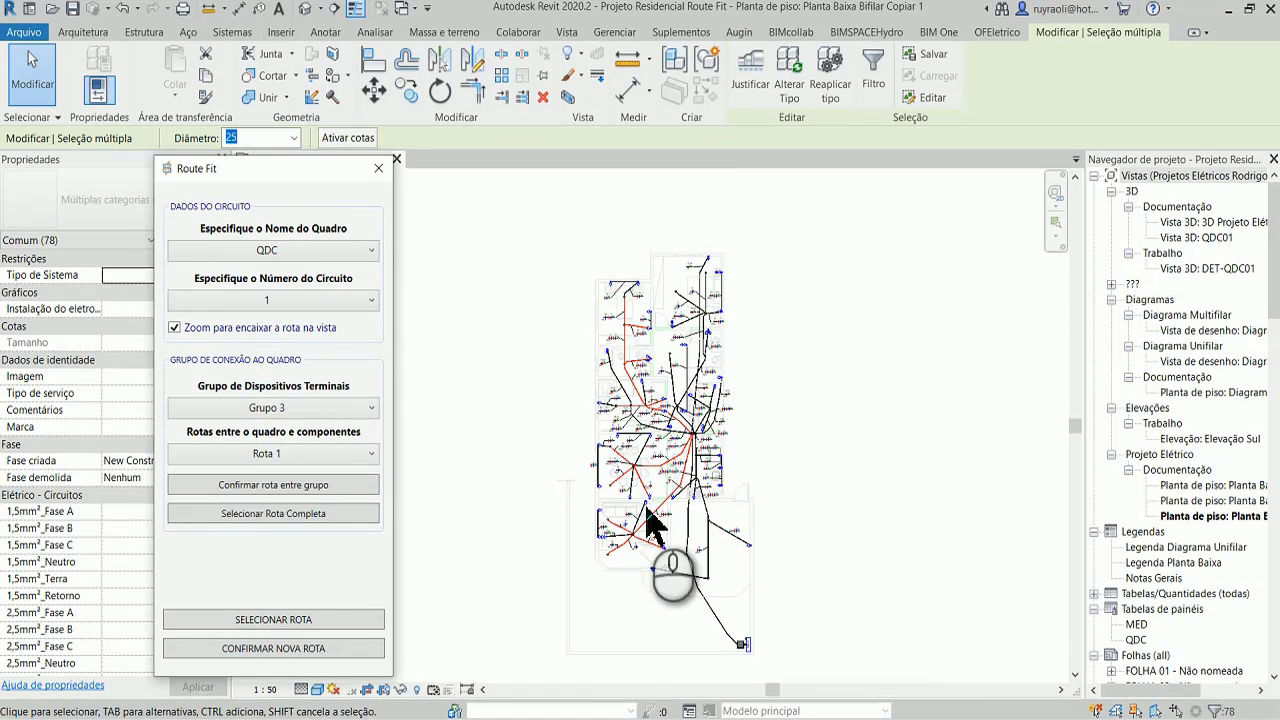
{"action": "left_click", "coordinate": [310, 407]}
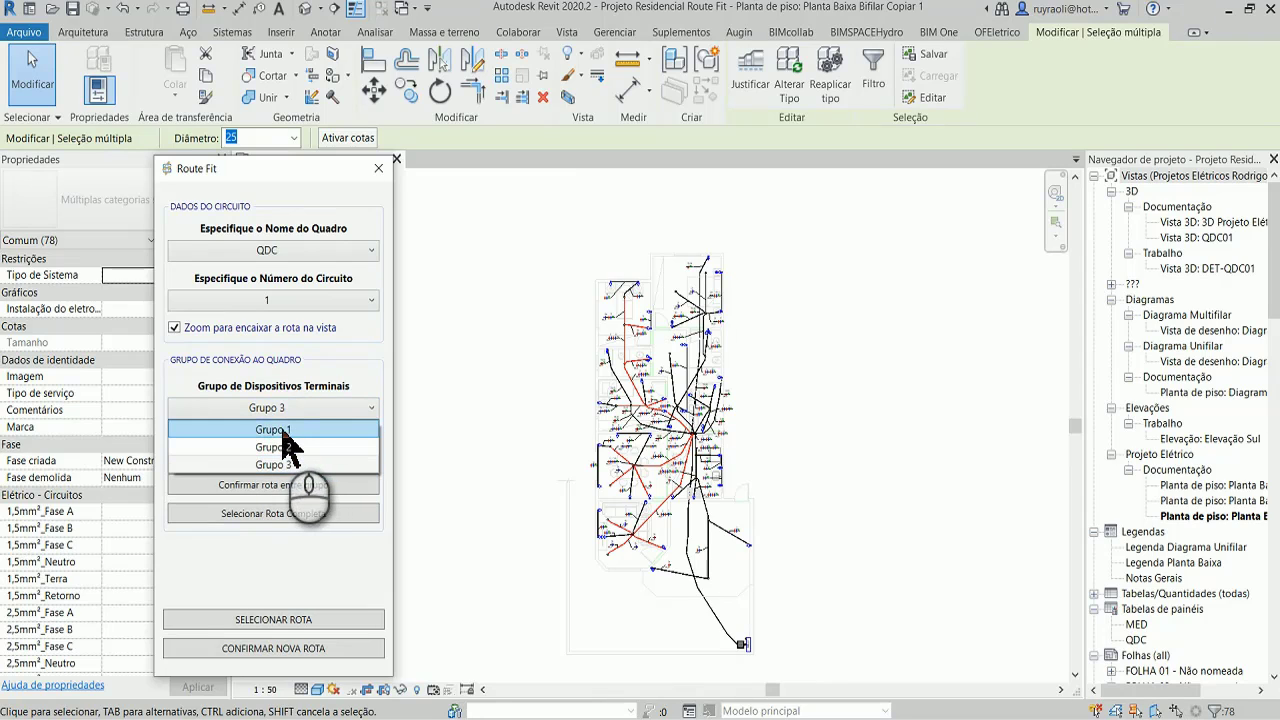
{"action": "left_click", "coordinate": [284, 430]}
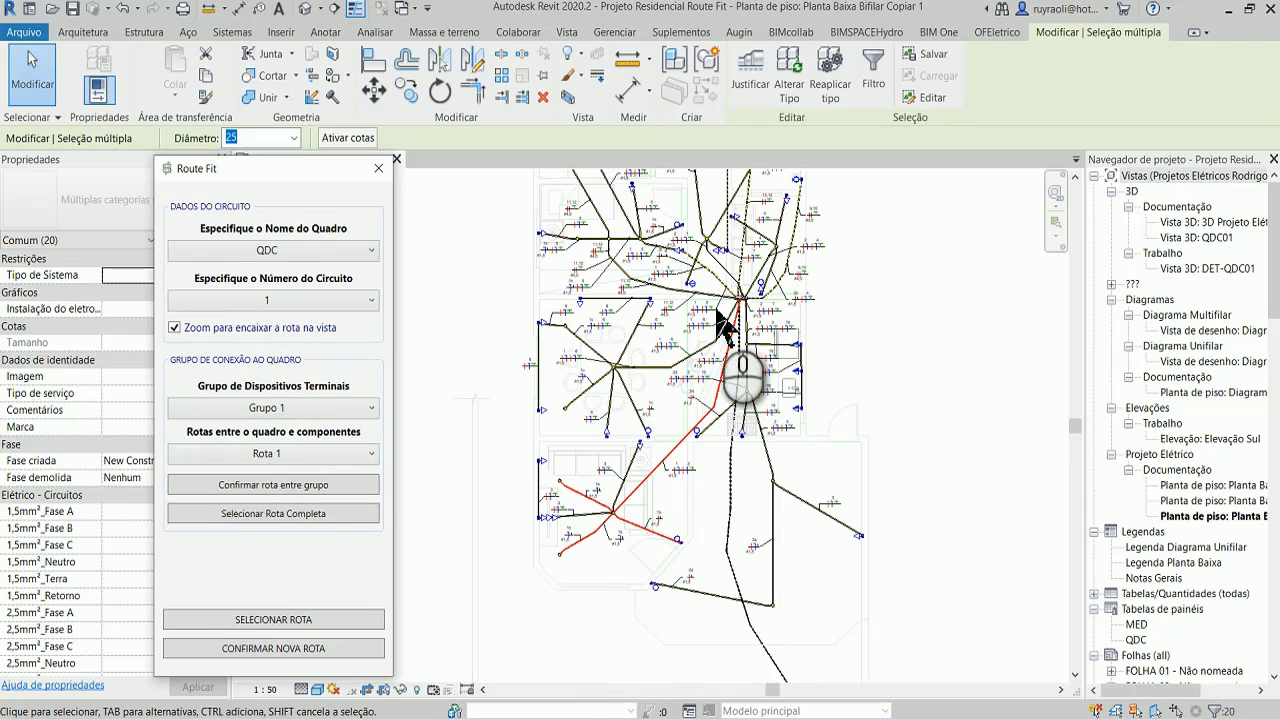
{"action": "left_click", "coordinate": [273, 410]}
{"action": "left_click", "coordinate": [290, 441]}
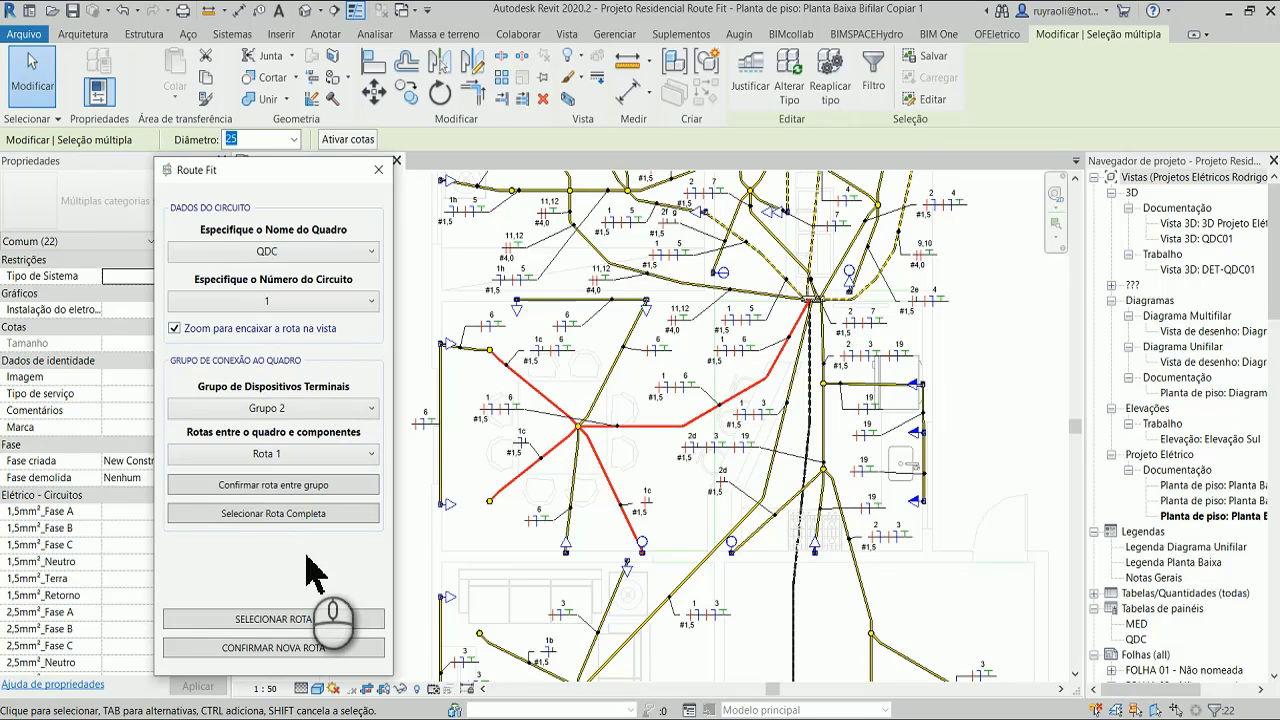
{"action": "left_click", "coordinate": [273, 513]}
{"action": "scroll", "coordinate": [686, 586], "scroll_direction": "down", "scroll_amount": 5}
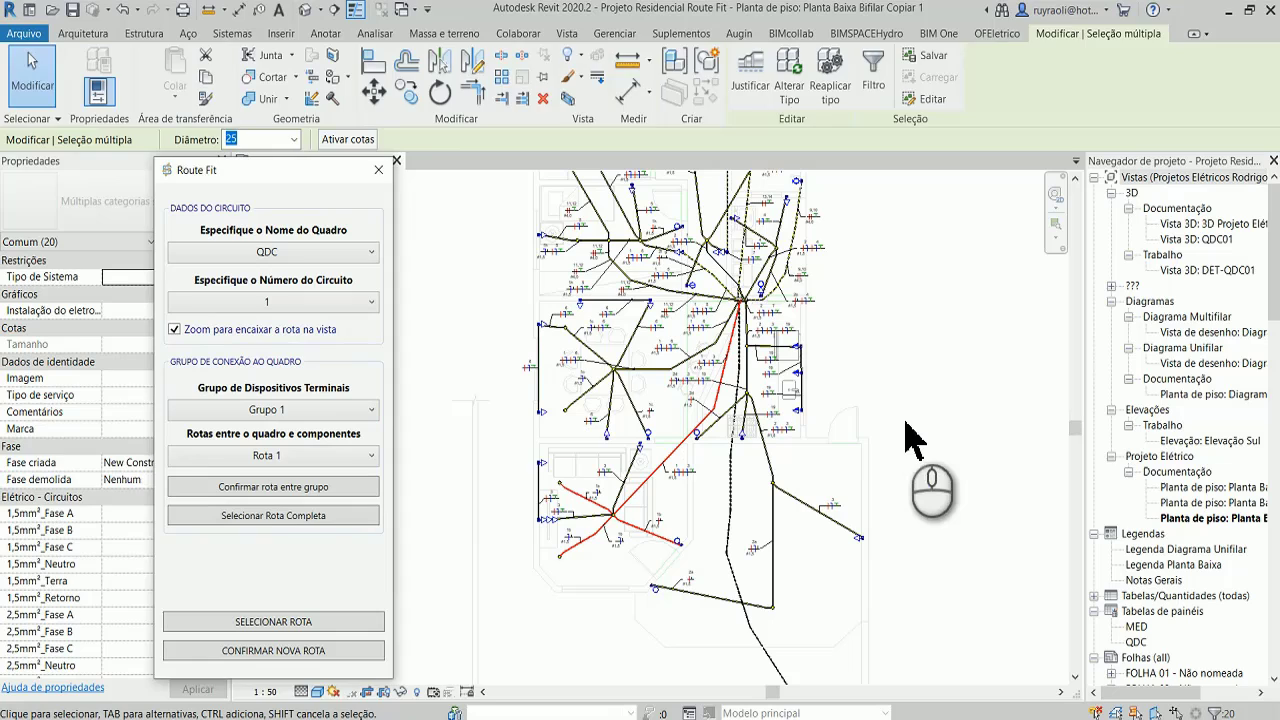
Step: Clear the selection on the plan and highlight Rota 1 of Grupo 1 again
{"action": "left_click", "coordinate": [906, 409]}
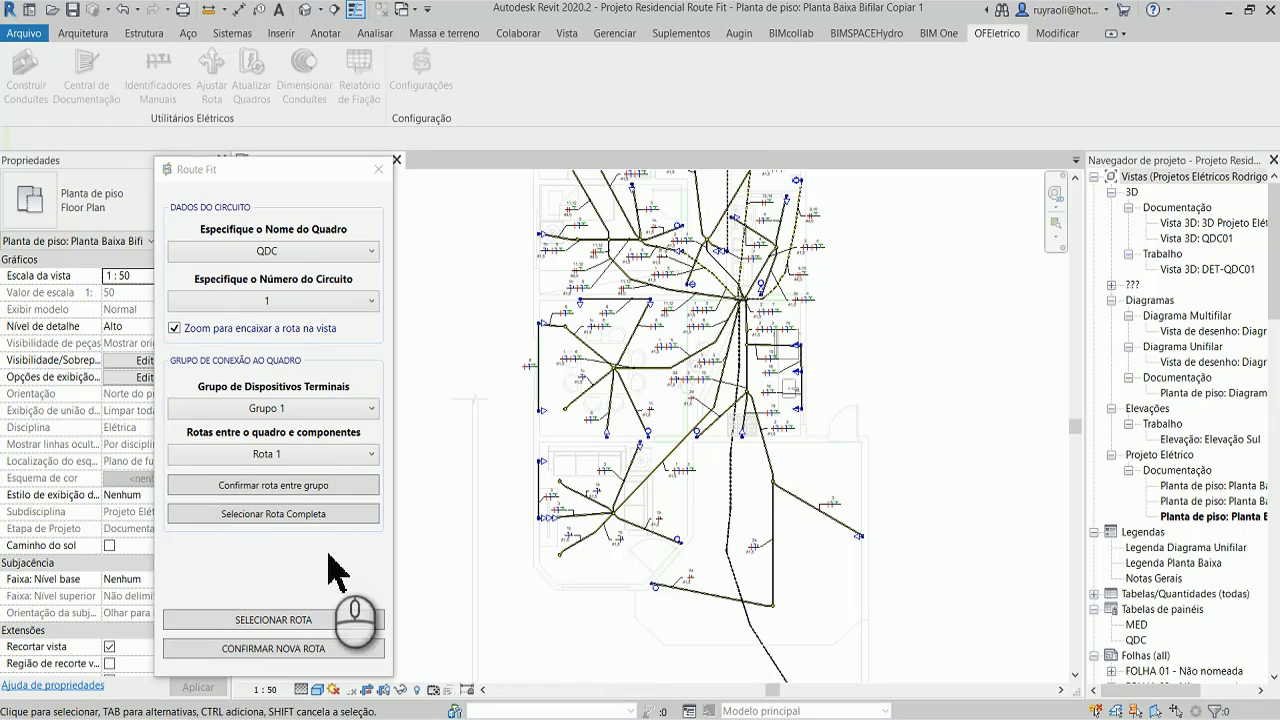
{"action": "left_click", "coordinate": [289, 621]}
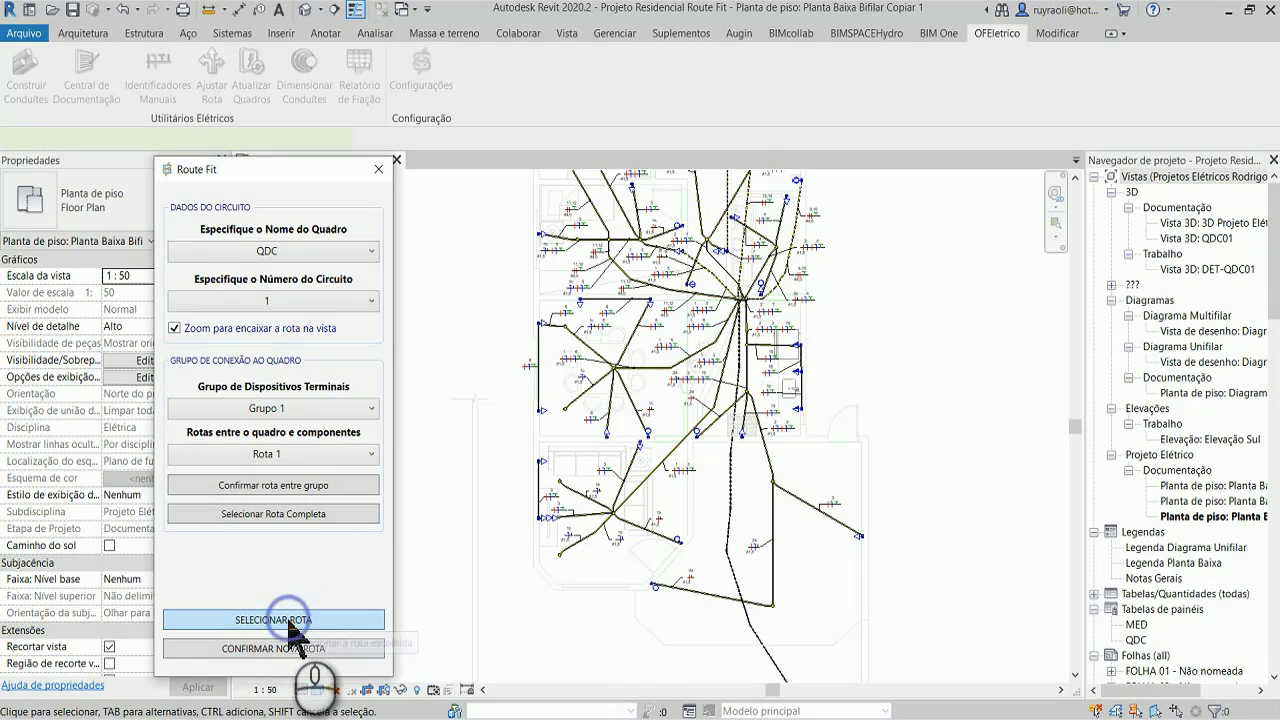